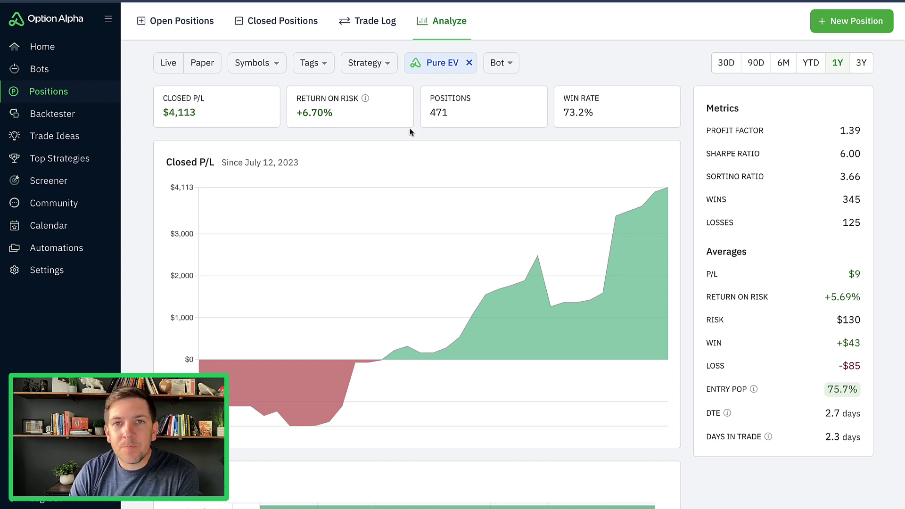
# - Bring up the EV ranges chart, then highlight and clear the curve from 5.7k toward 8.9k
pyautogui.hotkey('alt', 'Tab')
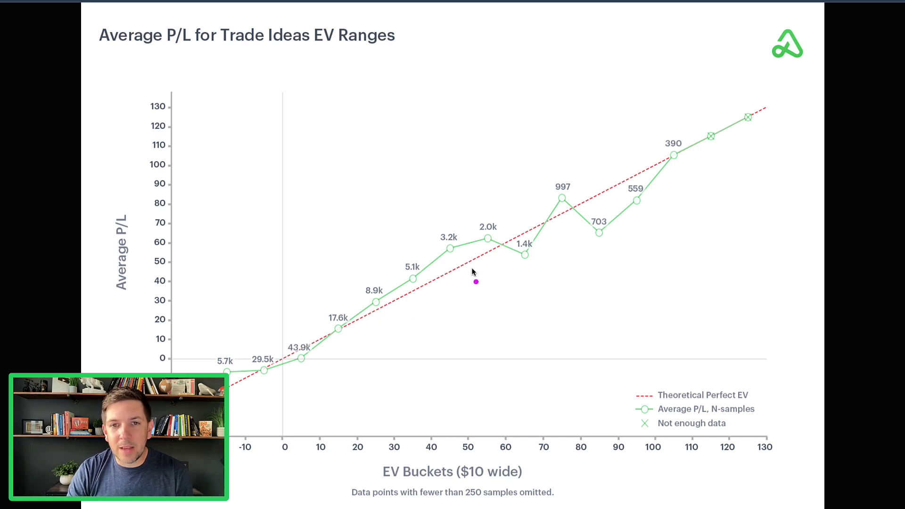
pyautogui.moveTo(357, 319); pyautogui.dragTo(229, 379)
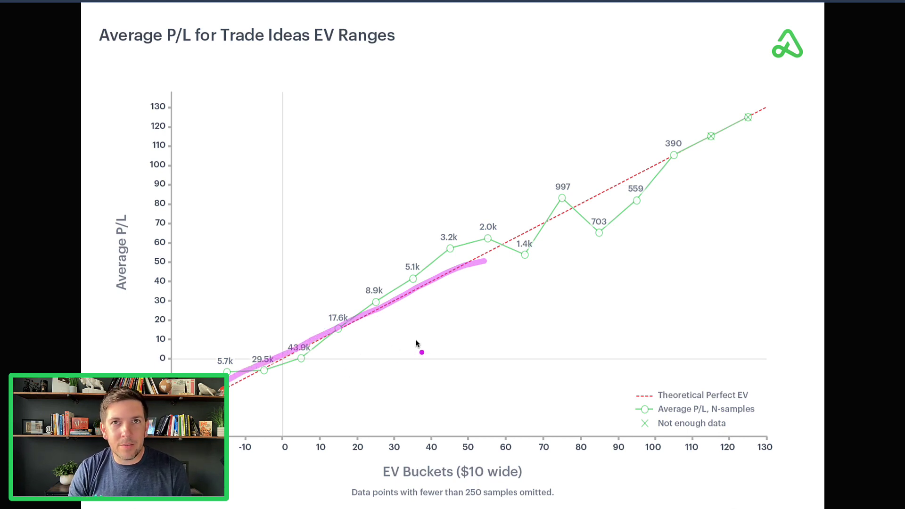
pyautogui.press('Escape')
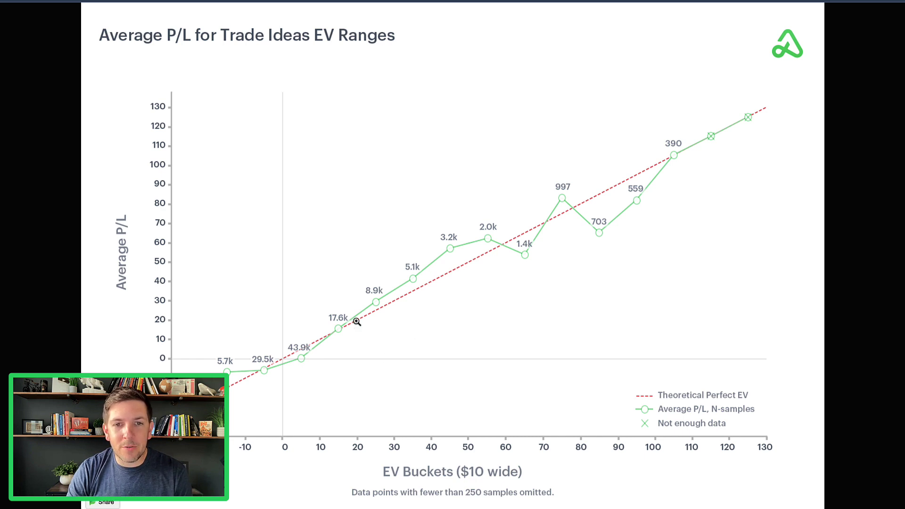
# - Mark the curve at EV 20 and P/L 20 with the pen, then clear the marks
pyautogui.hotkey('ctrl', 'shift', 'a')
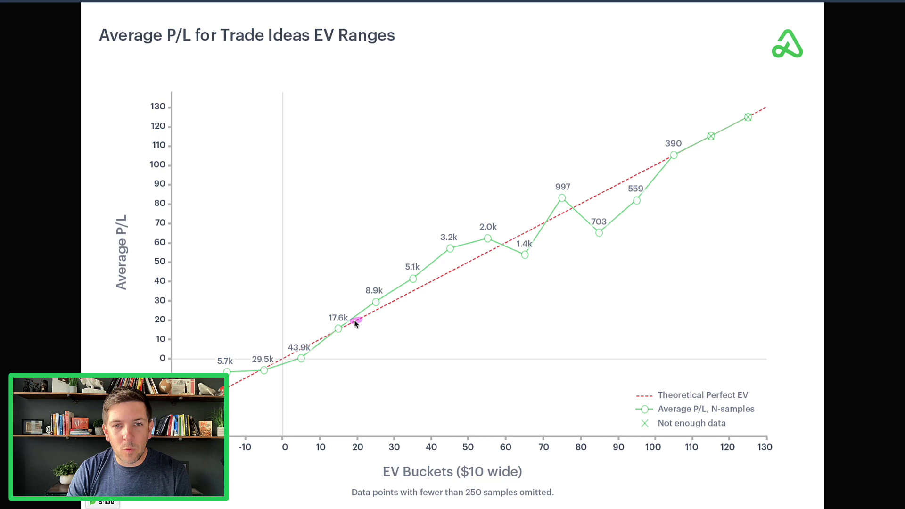
pyautogui.moveTo(352, 320); pyautogui.dragTo(243, 322)
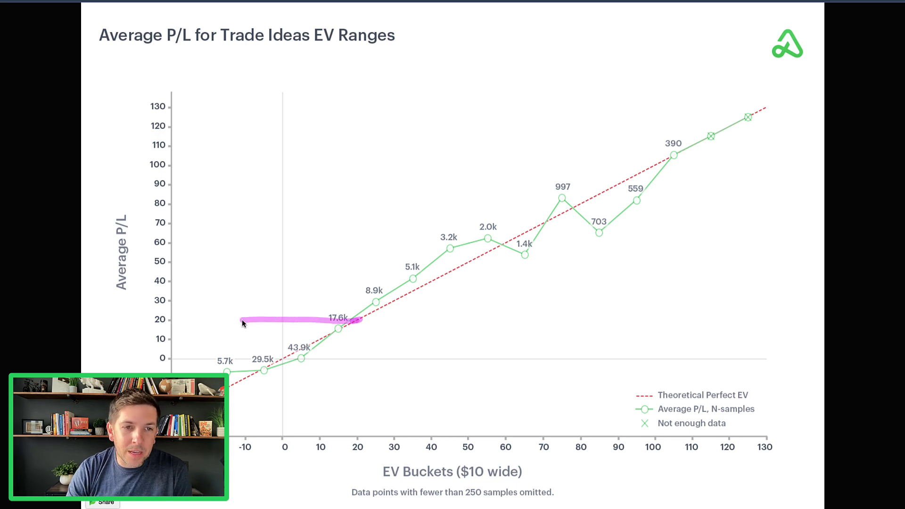
pyautogui.moveTo(183, 320); pyautogui.dragTo(171, 319)
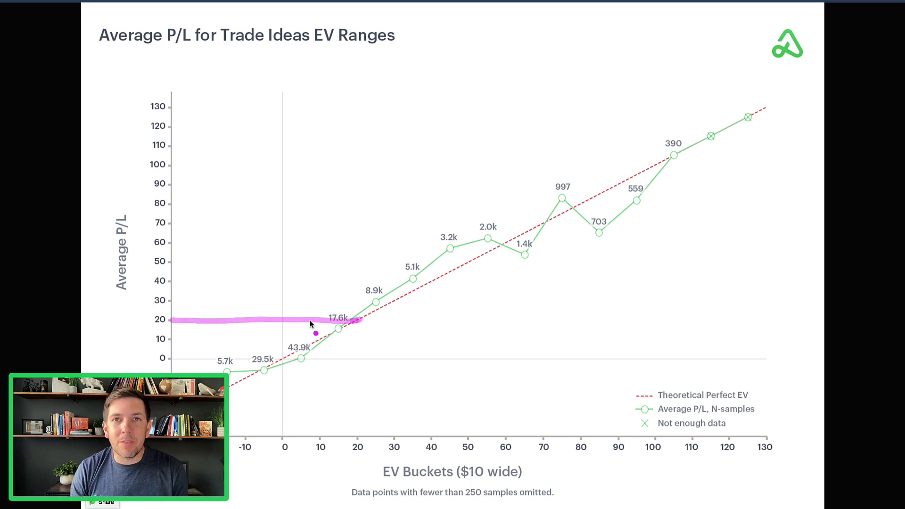
pyautogui.moveTo(353, 322); pyautogui.dragTo(357, 328)
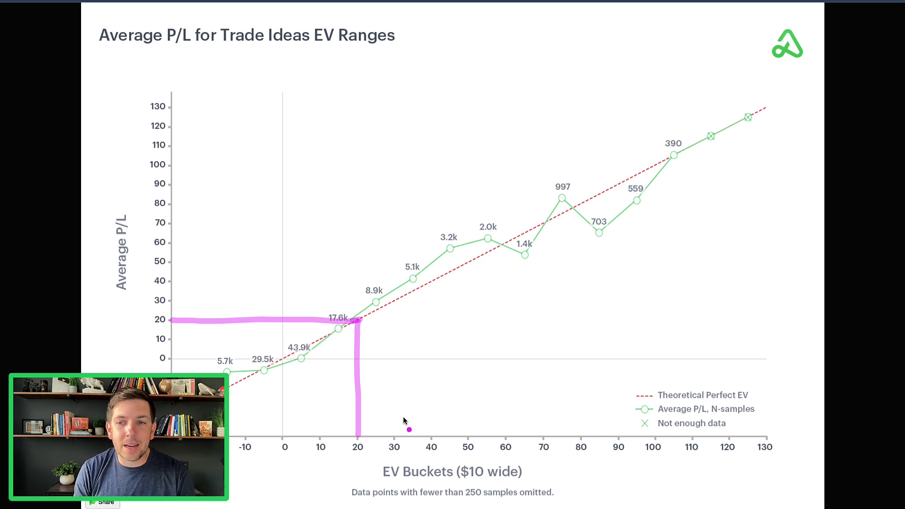
pyautogui.press('Escape')
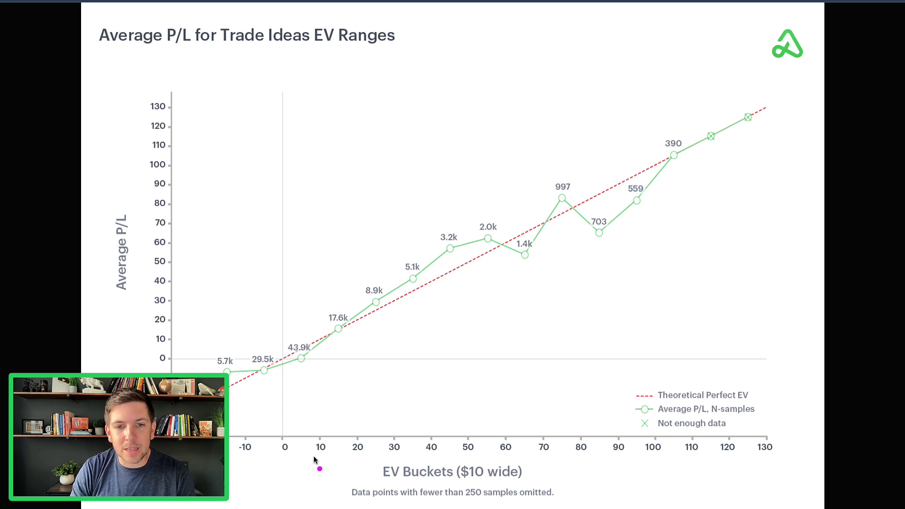
pyautogui.moveTo(312, 456); pyautogui.dragTo(660, 456)
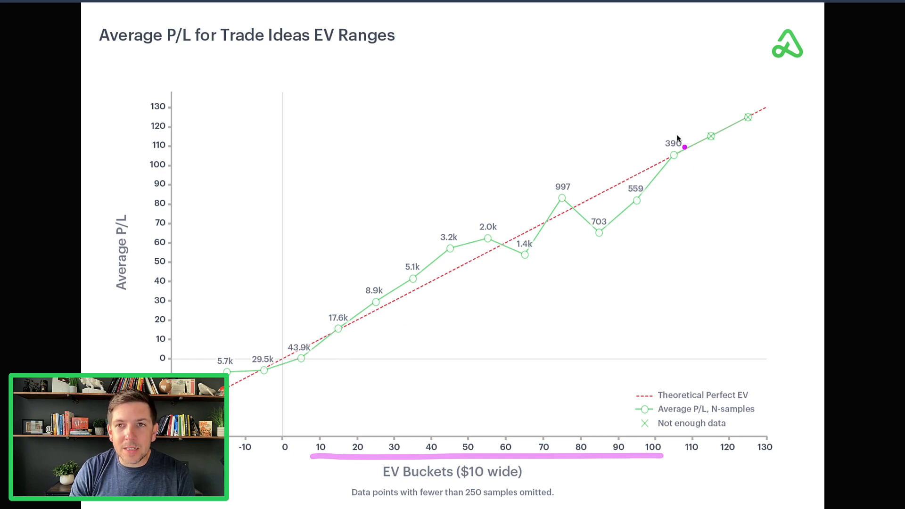
pyautogui.moveTo(679, 135); pyautogui.dragTo(567, 161)
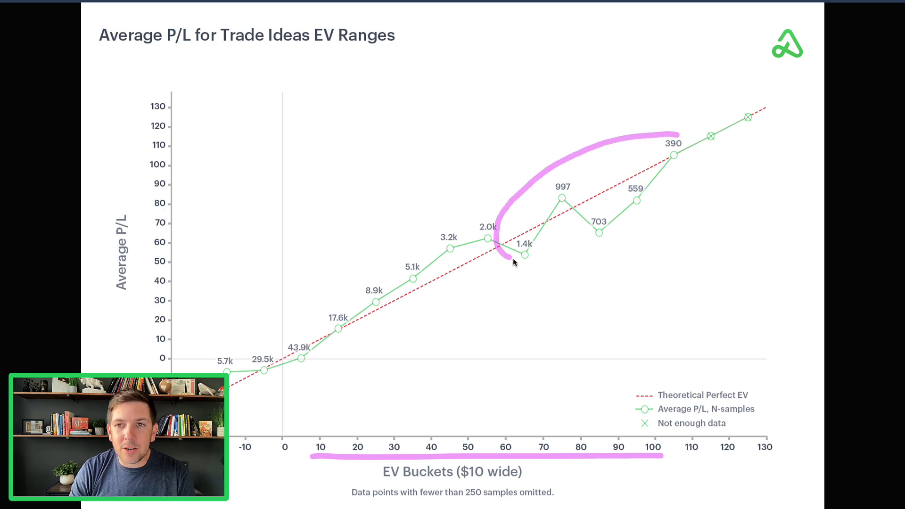
pyautogui.moveTo(513, 258)
pyautogui.mouseDown()
pyautogui.moveTo(672, 203)
pyautogui.moveTo(677, 140)
pyautogui.mouseUp()
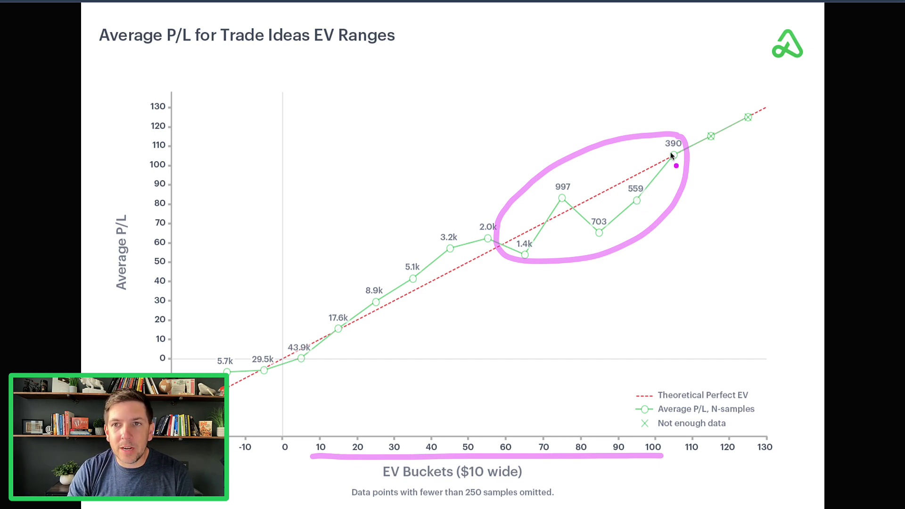
pyautogui.moveTo(663, 150); pyautogui.dragTo(672, 148)
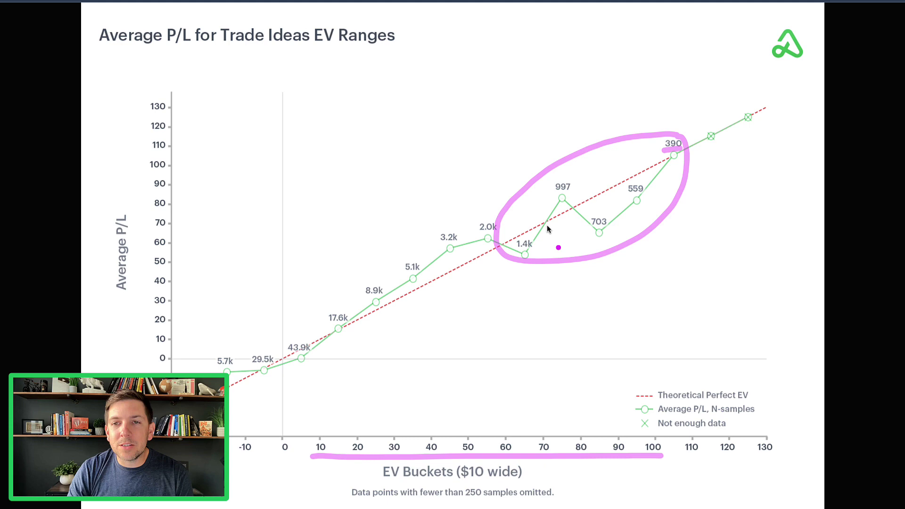
# - Trace the EV curve with the pen, clear the annotation, then mark the curve again
pyautogui.press('Escape')
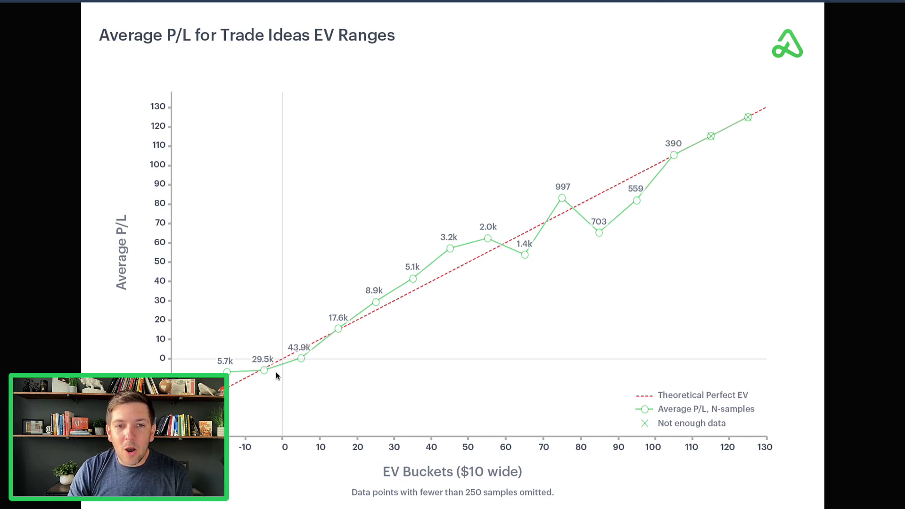
pyautogui.moveTo(215, 376)
pyautogui.mouseDown()
pyautogui.moveTo(361, 326)
pyautogui.moveTo(600, 191)
pyautogui.moveTo(676, 155)
pyautogui.moveTo(686, 166)
pyautogui.mouseUp()
pyautogui.press('Escape')
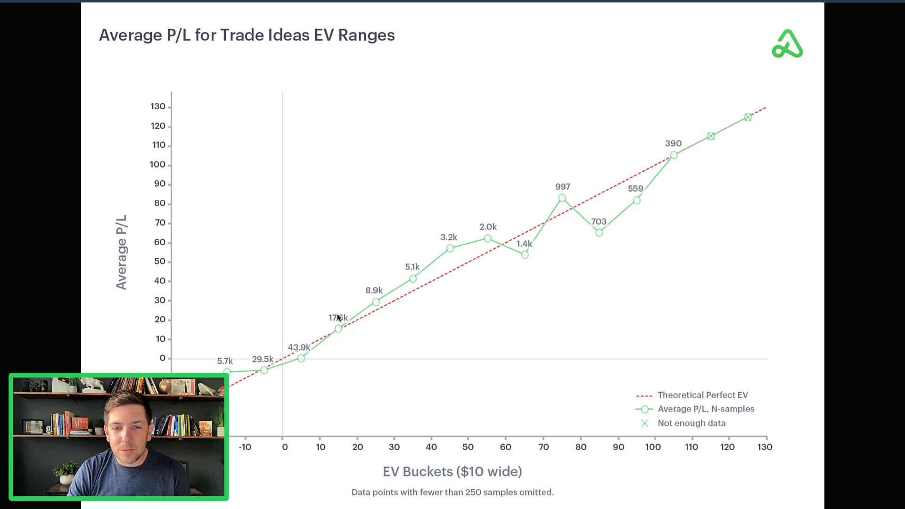
pyautogui.moveTo(350, 314)
pyautogui.mouseDown()
pyautogui.moveTo(317, 324)
pyautogui.moveTo(291, 359)
pyautogui.moveTo(358, 341)
pyautogui.moveTo(343, 316)
pyautogui.mouseUp()
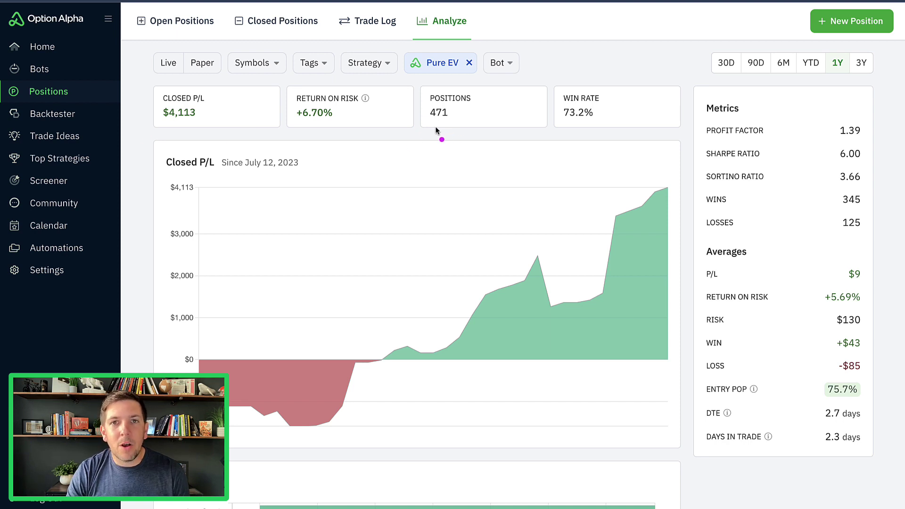
pyautogui.moveTo(426, 127)
pyautogui.mouseDown()
pyautogui.moveTo(465, 125)
pyautogui.moveTo(414, 102)
pyautogui.moveTo(440, 128)
pyautogui.mouseUp()
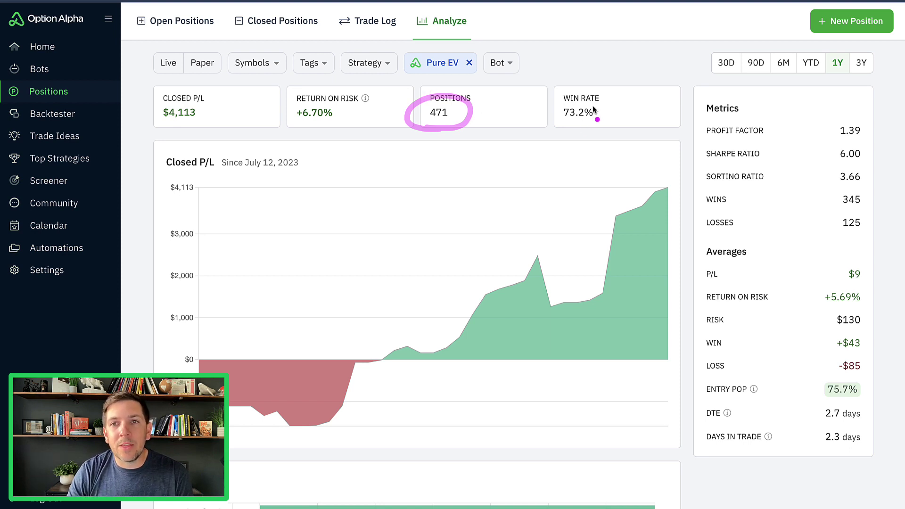
pyautogui.moveTo(599, 97)
pyautogui.mouseDown()
pyautogui.moveTo(560, 109)
pyautogui.moveTo(603, 125)
pyautogui.moveTo(600, 101)
pyautogui.mouseUp()
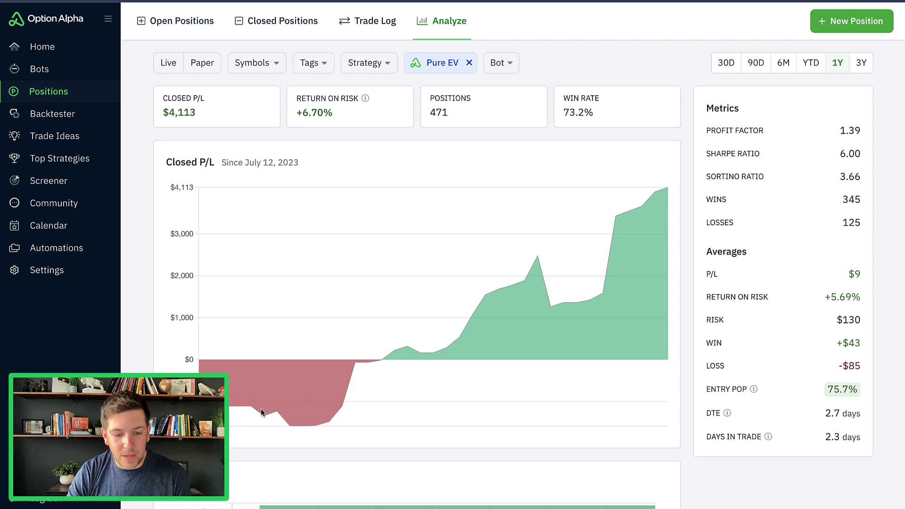
pyautogui.moveTo(210, 369)
pyautogui.mouseDown()
pyautogui.moveTo(339, 409)
pyautogui.moveTo(536, 268)
pyautogui.moveTo(654, 219)
pyautogui.mouseUp()
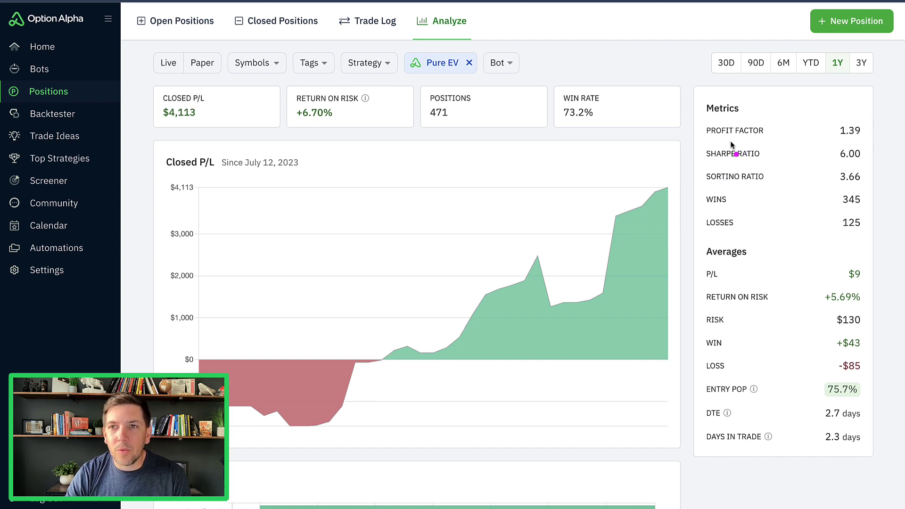
pyautogui.moveTo(840, 143)
pyautogui.mouseDown()
pyautogui.moveTo(868, 118)
pyautogui.moveTo(830, 134)
pyautogui.mouseUp()
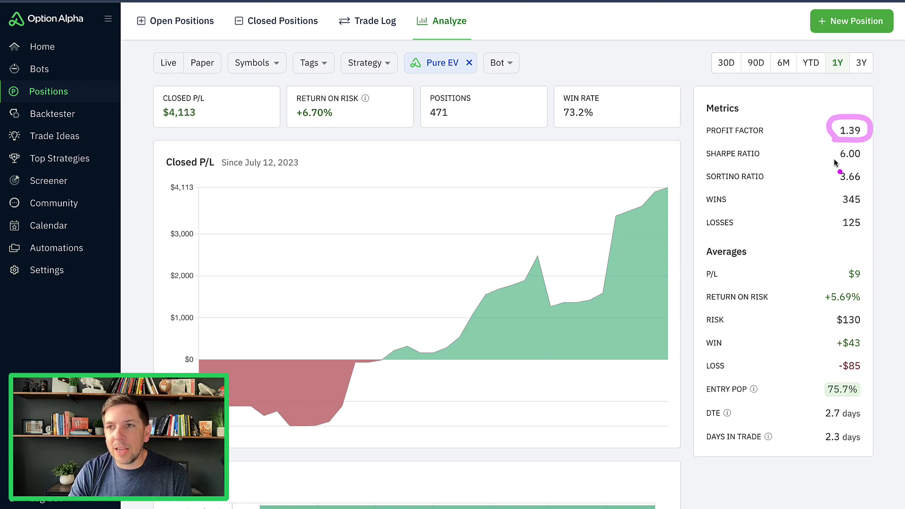
pyautogui.moveTo(833, 163); pyautogui.dragTo(855, 164)
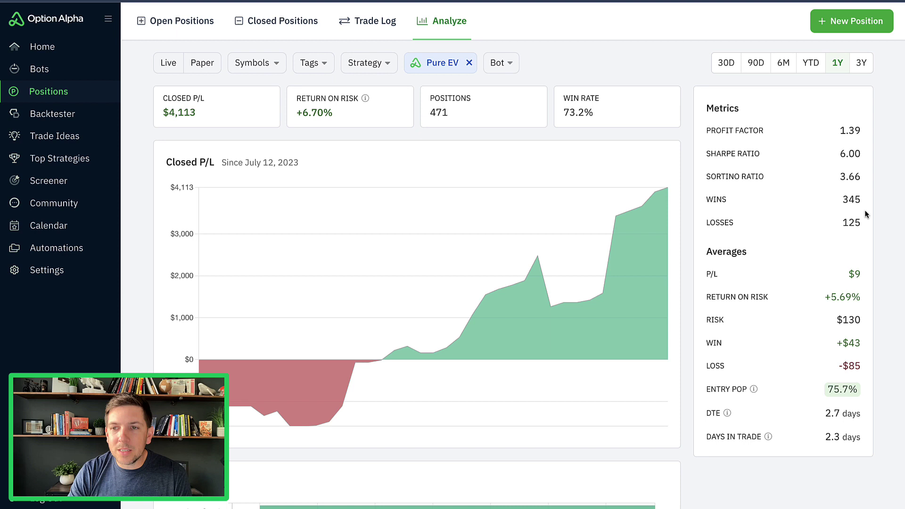
pyautogui.moveTo(834, 210)
pyautogui.mouseDown()
pyautogui.moveTo(868, 209)
pyautogui.moveTo(868, 189)
pyautogui.moveTo(836, 198)
pyautogui.moveTo(861, 216)
pyautogui.moveTo(835, 213)
pyautogui.mouseUp()
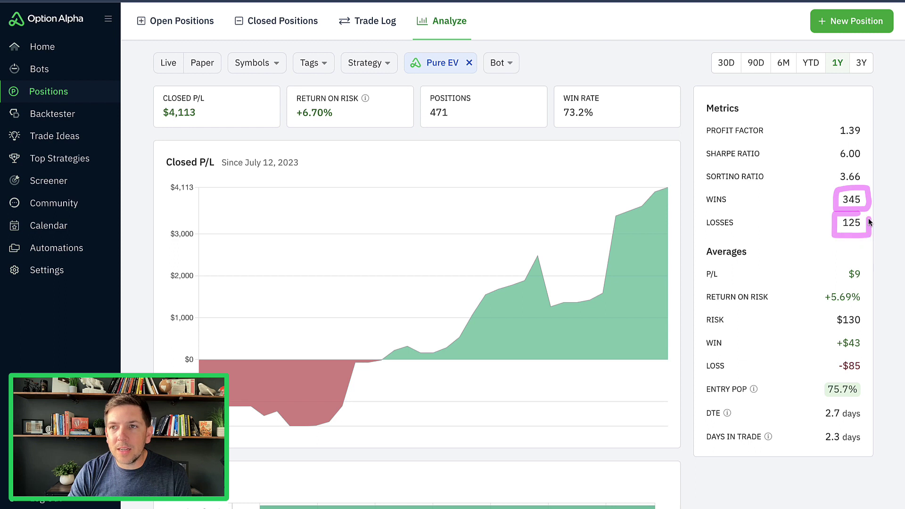
pyautogui.moveTo(816, 236); pyautogui.dragTo(827, 236)
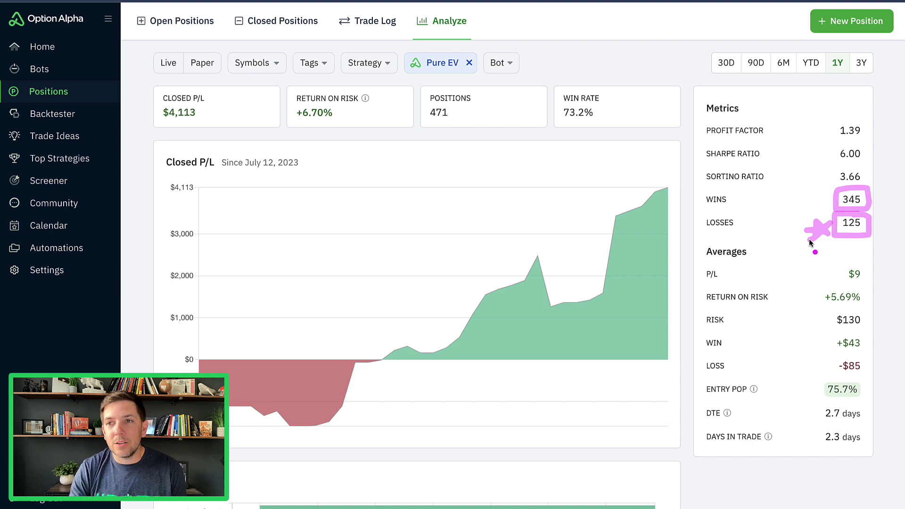
pyautogui.press('Escape')
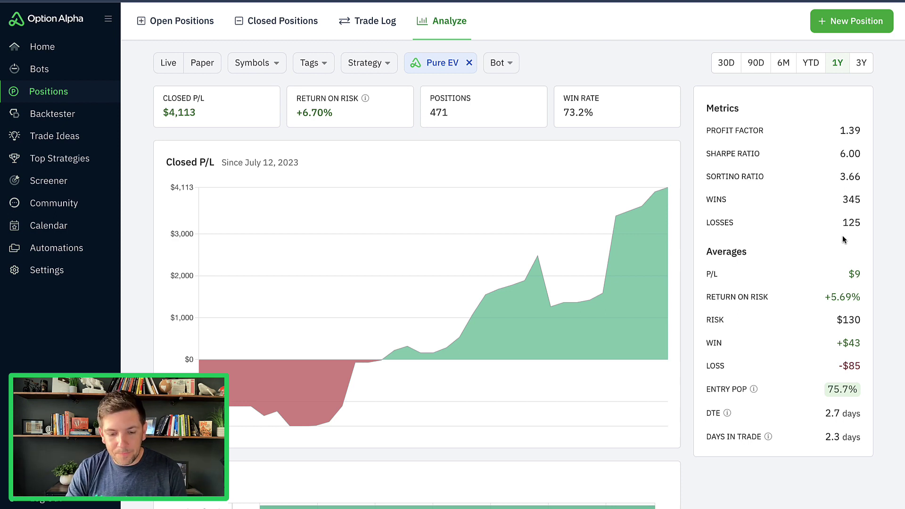
# - Annotate the $9 average P/L, -$85 average loss and 2.7 day DTE, then clear the marks
pyautogui.moveTo(867, 271)
pyautogui.mouseDown()
pyautogui.moveTo(865, 262)
pyautogui.moveTo(856, 289)
pyautogui.moveTo(870, 266)
pyautogui.mouseUp()
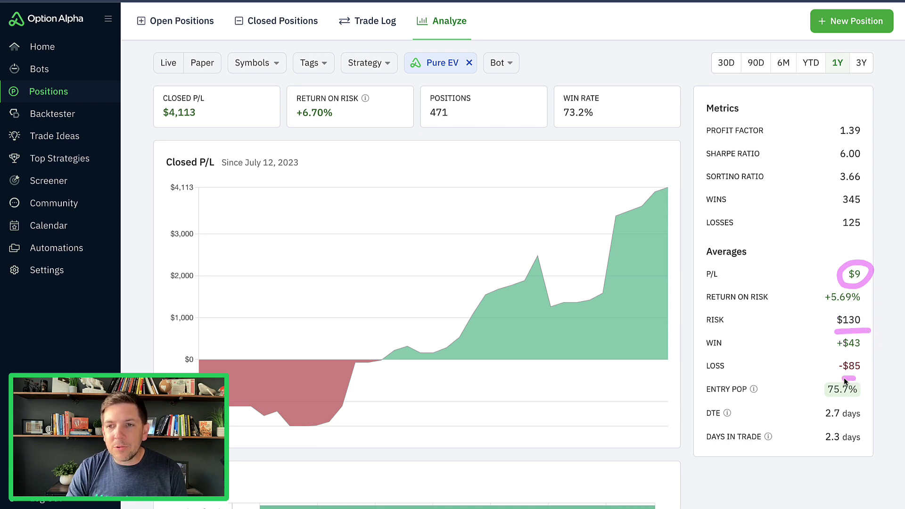
pyautogui.moveTo(855, 378)
pyautogui.mouseDown()
pyautogui.moveTo(701, 377)
pyautogui.moveTo(779, 400)
pyautogui.moveTo(871, 395)
pyautogui.moveTo(845, 378)
pyautogui.mouseUp()
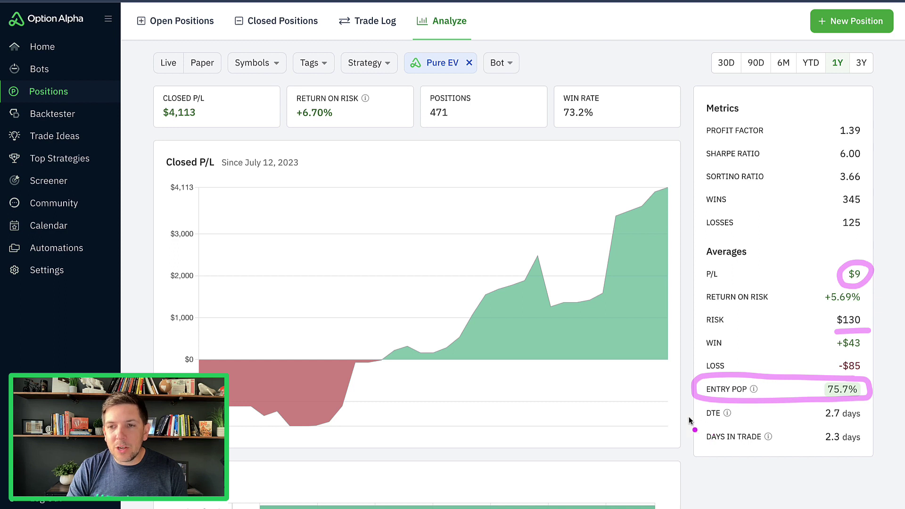
pyautogui.moveTo(824, 404); pyautogui.dragTo(825, 456)
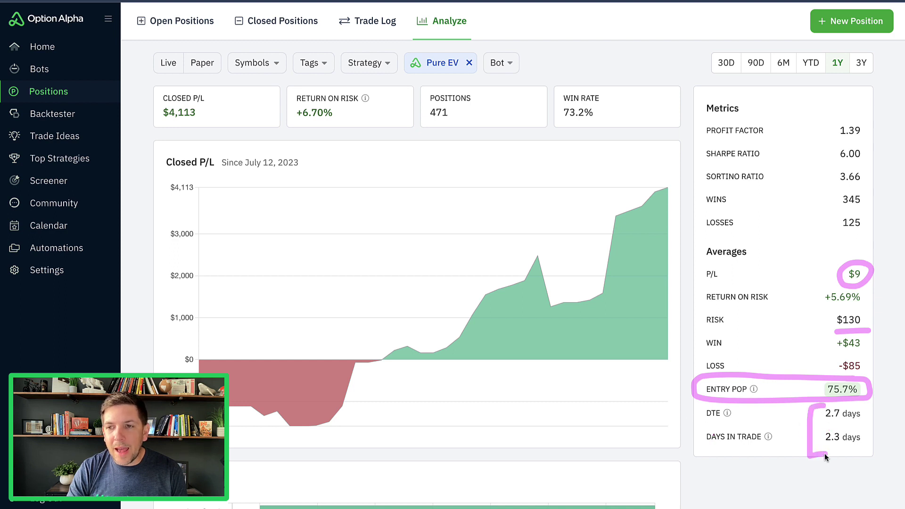
pyautogui.click(828, 427)
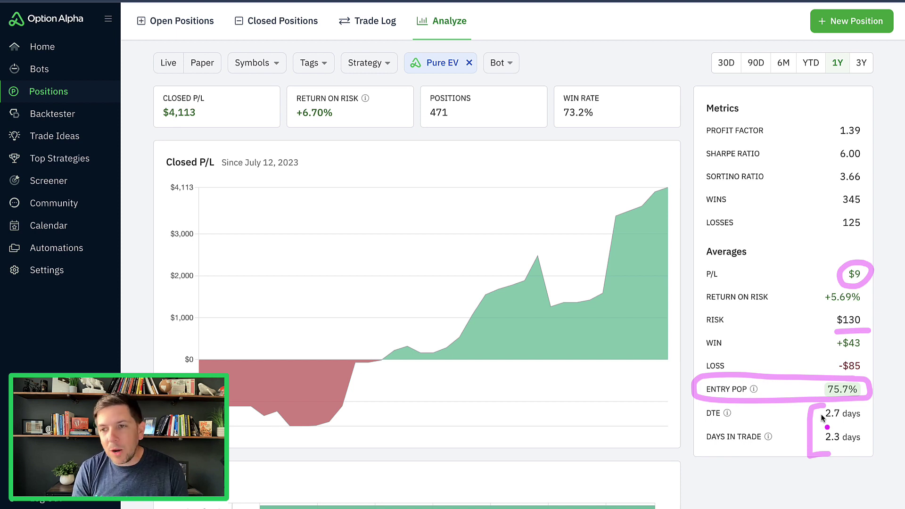
pyautogui.press('Escape')
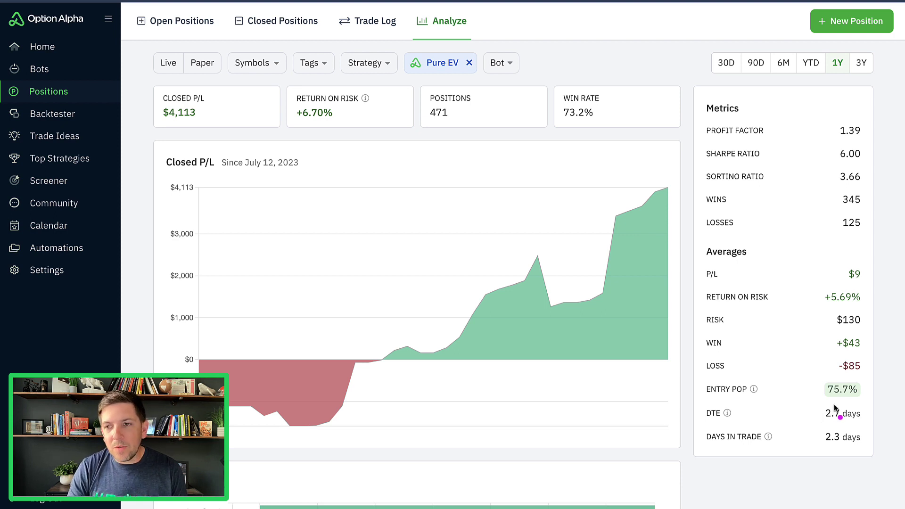
# - Bracket the DTE and days-in-trade values again
pyautogui.moveTo(837, 404)
pyautogui.mouseDown()
pyautogui.moveTo(824, 403)
pyautogui.moveTo(814, 421)
pyautogui.moveTo(830, 451)
pyautogui.mouseUp()
pyautogui.click(834, 461)
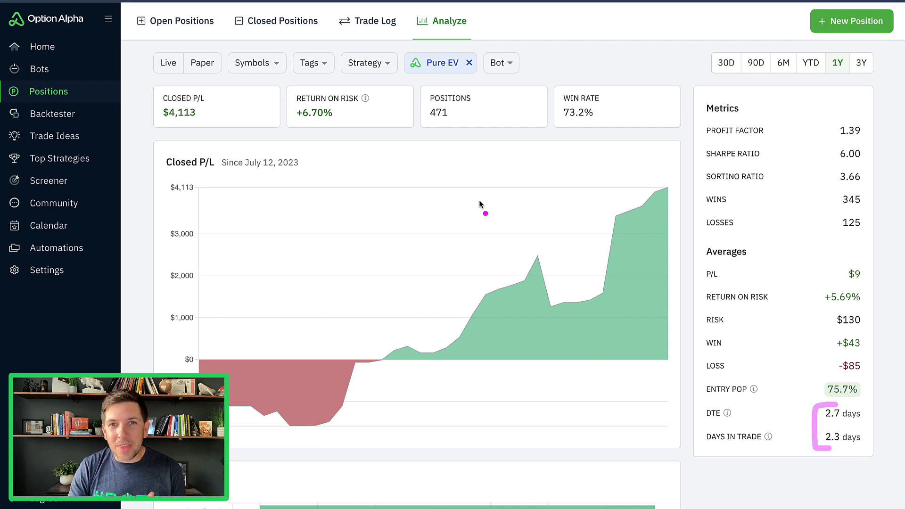
pyautogui.moveTo(422, 126); pyautogui.dragTo(451, 125)
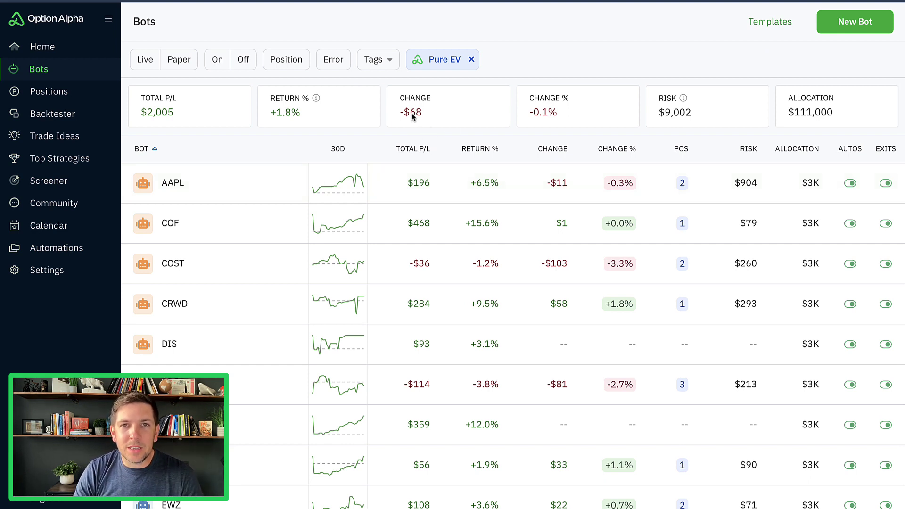
# - Scroll through the Pure EV bots table
pyautogui.scroll(-1, 278, 174)
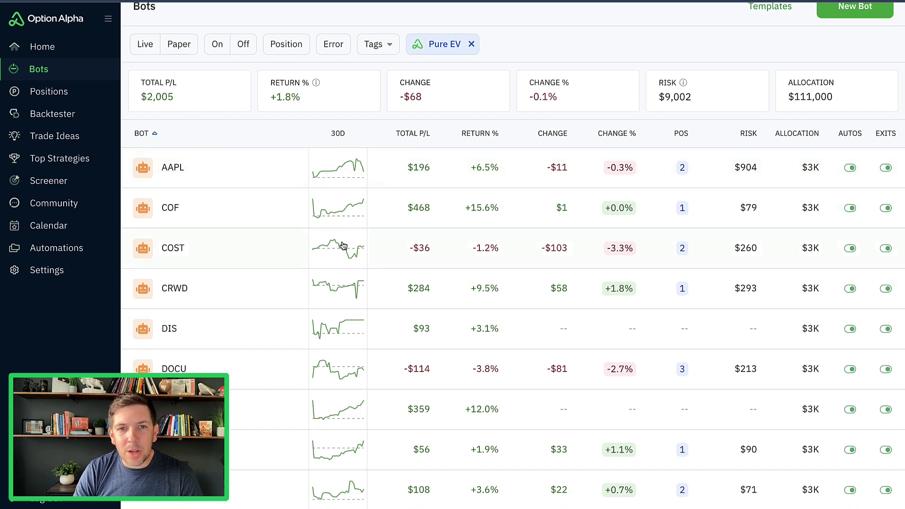
pyautogui.scroll(-3, 341, 247)
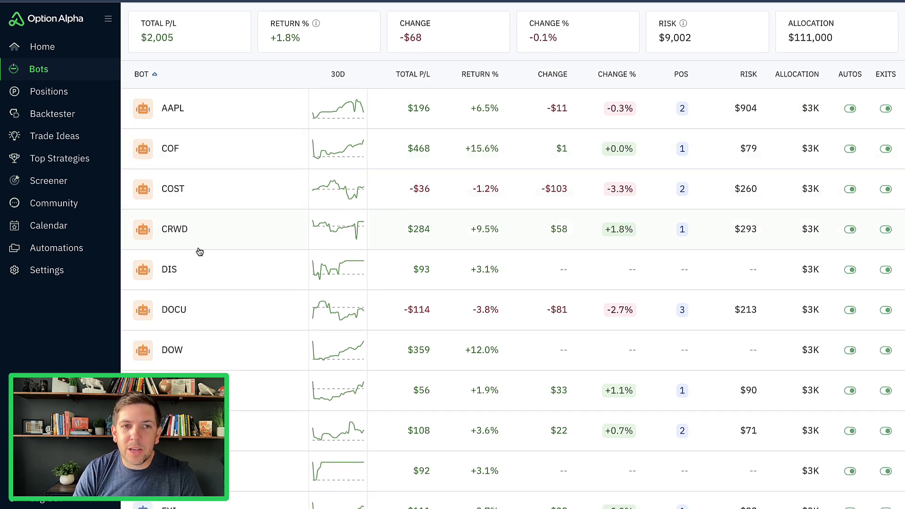
pyautogui.scroll(-3, 345, 232)
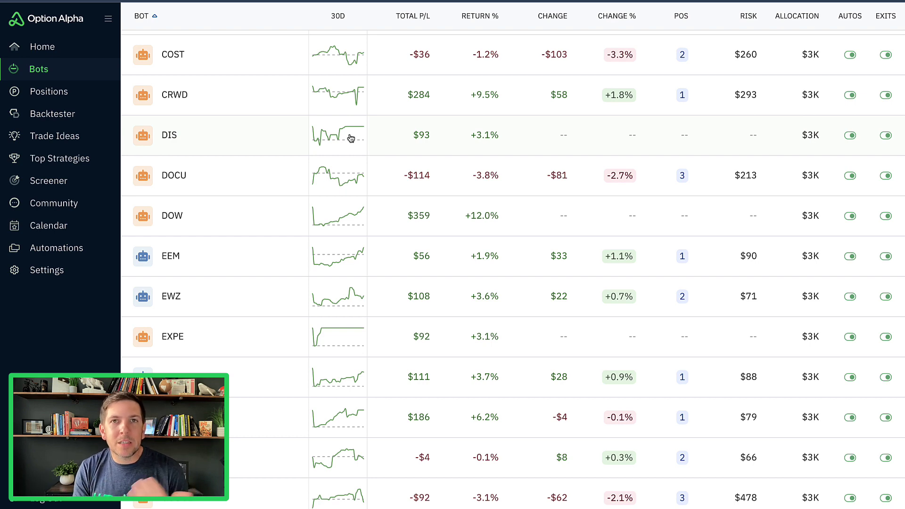
pyautogui.scroll(1, 349, 141)
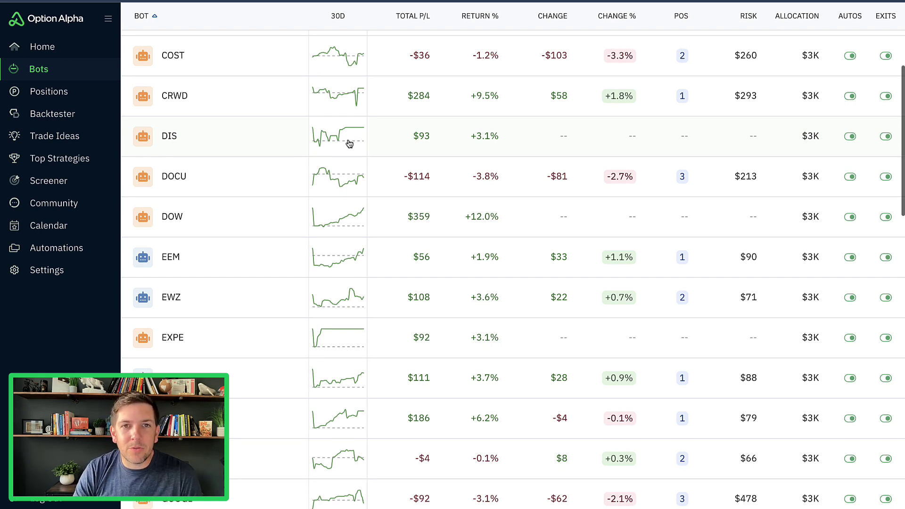
pyautogui.scroll(-5, 350, 141)
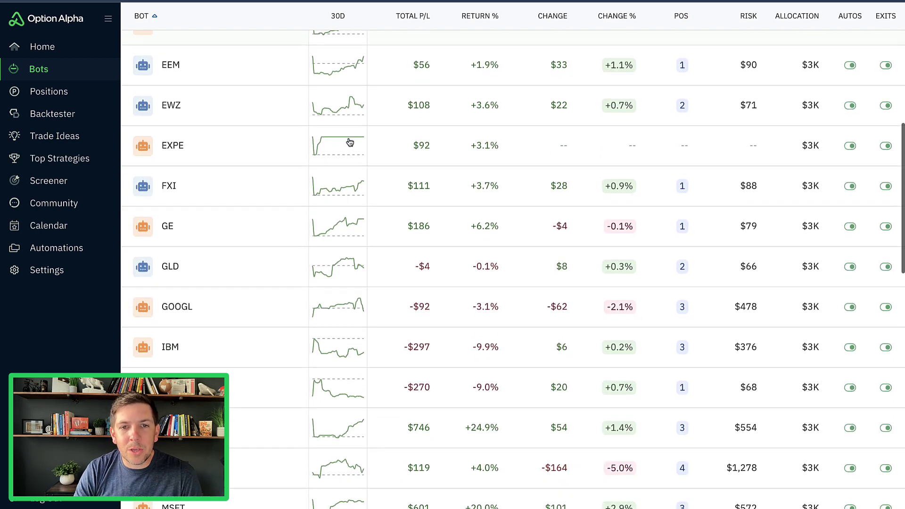
pyautogui.scroll(-4, 343, 201)
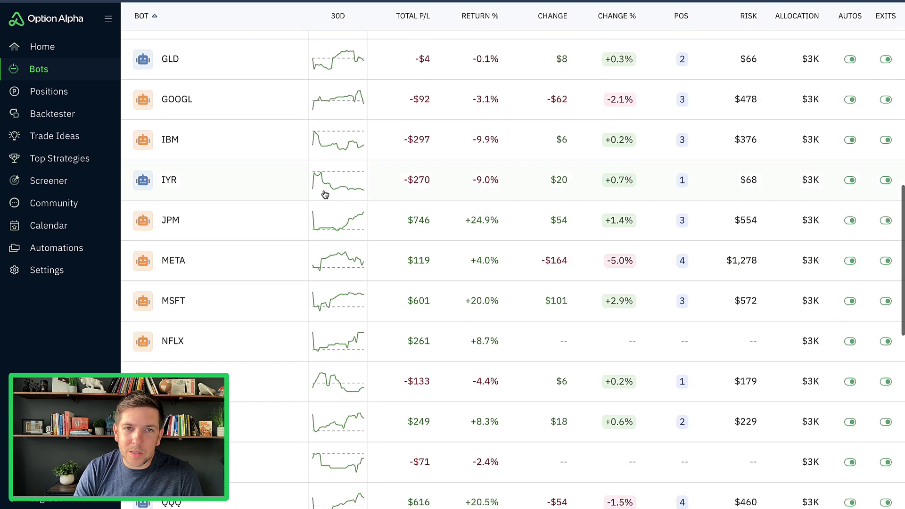
pyautogui.scroll(-1, 357, 198)
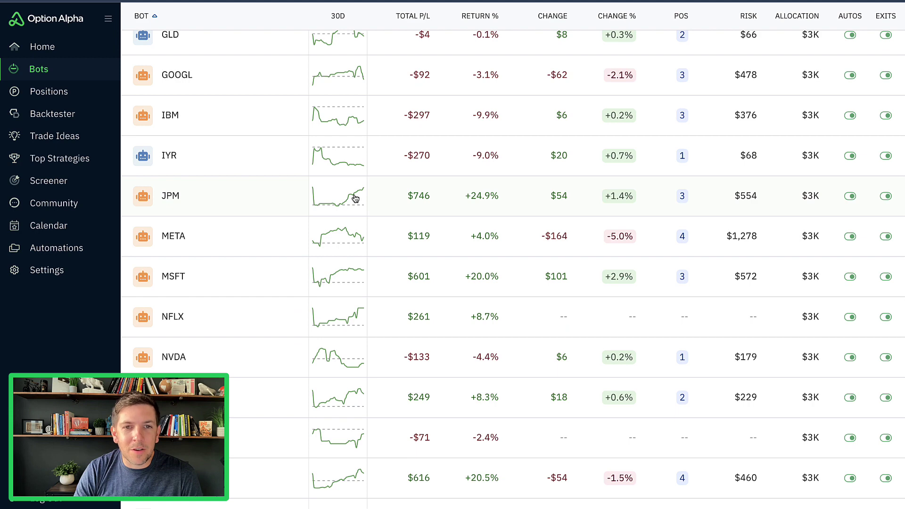
pyautogui.scroll(-5, 350, 202)
pyautogui.scroll(-8, 353, 199)
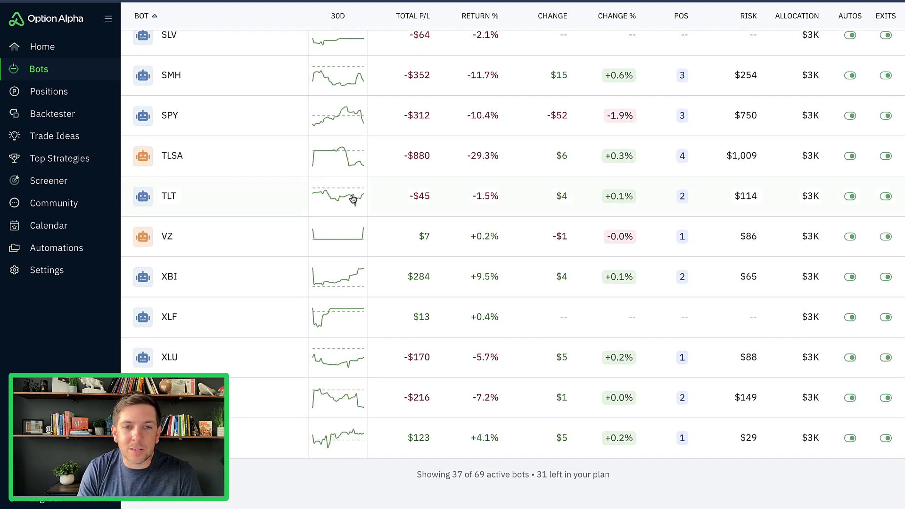
pyautogui.scroll(20, 353, 199)
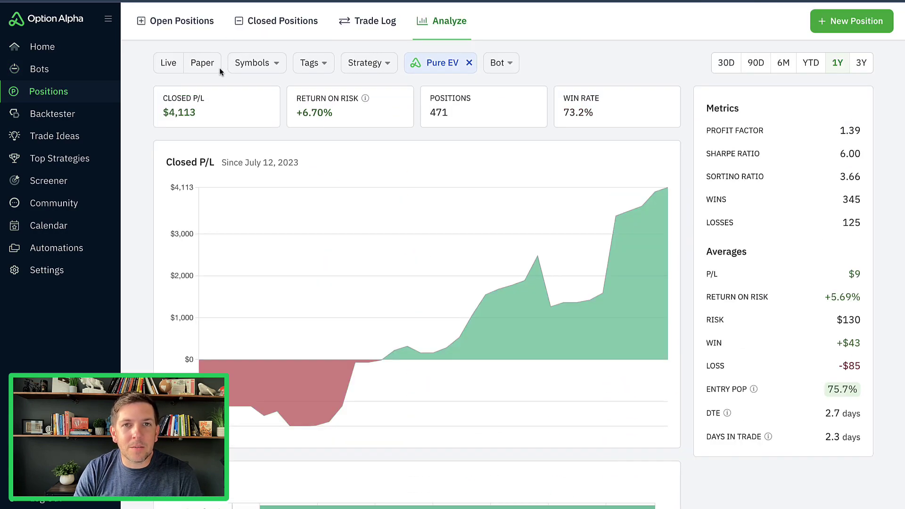
# - Scroll the Analyze page down to the By Strategy and By Symbol charts
pyautogui.scroll(-3, 149, 138)
pyautogui.scroll(-6, 149, 137)
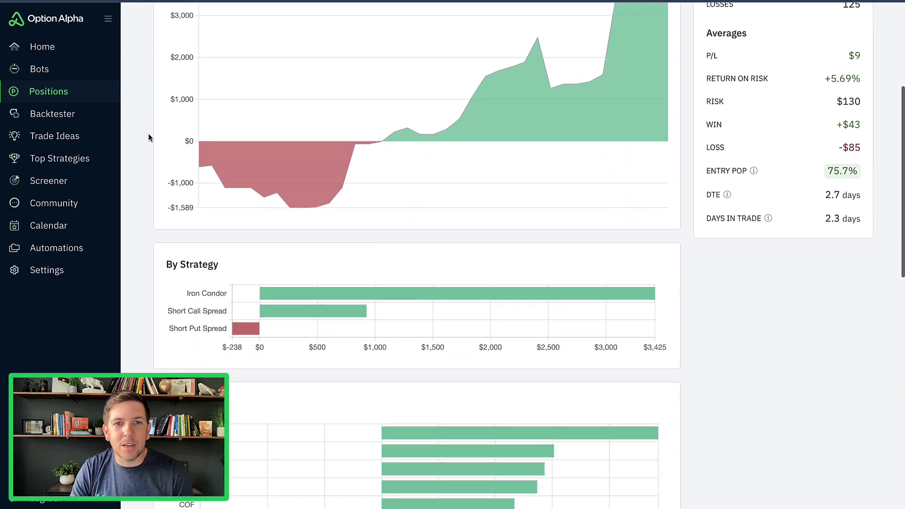
pyautogui.scroll(-1, 148, 137)
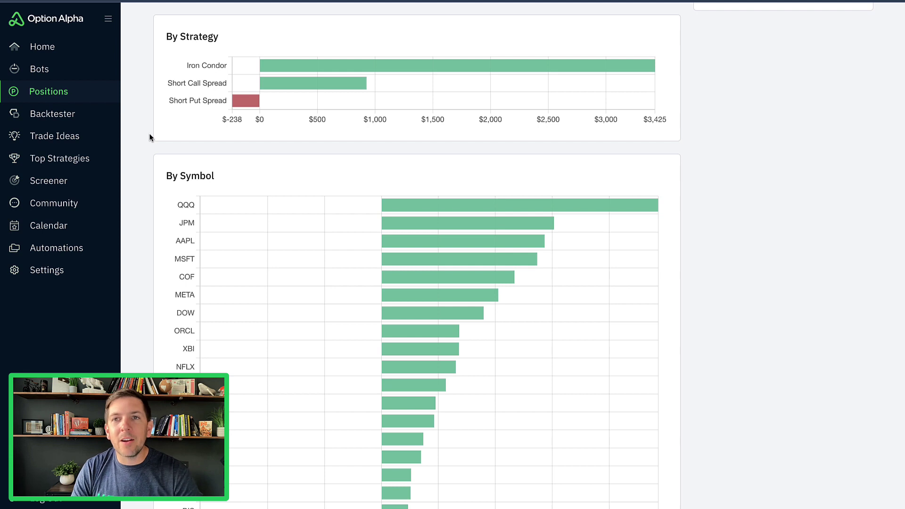
pyautogui.moveTo(377, 67)
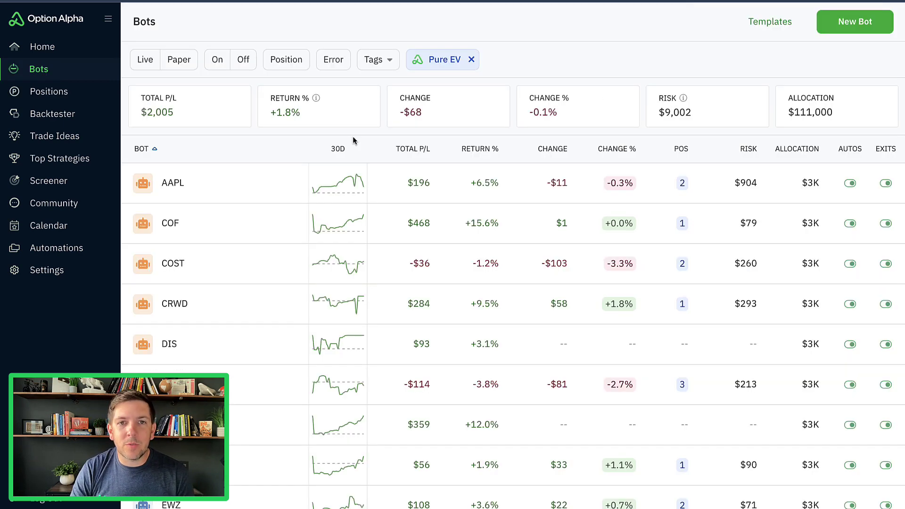
# - Open the AAPL bot's Pure EV Scanner Experiment Find Trade Idea settings and mark the Strategy setting
pyautogui.click(275, 184)
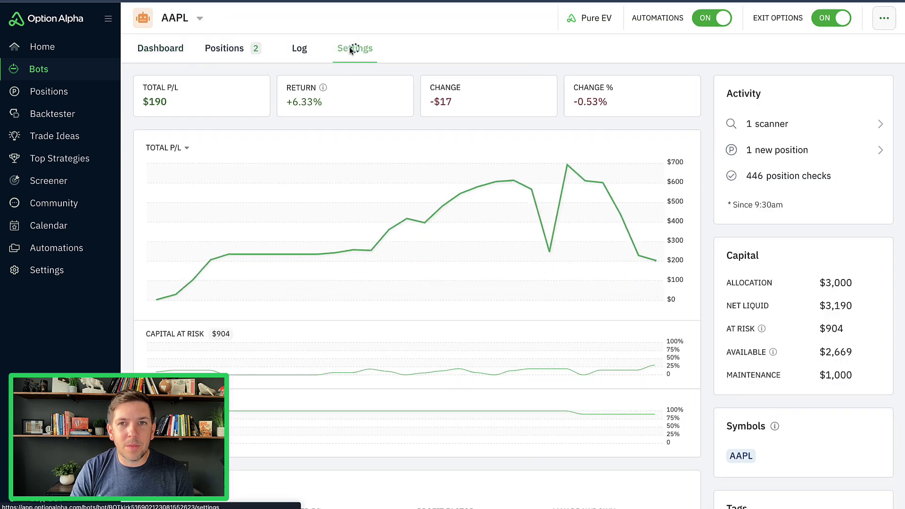
pyautogui.click(431, 149)
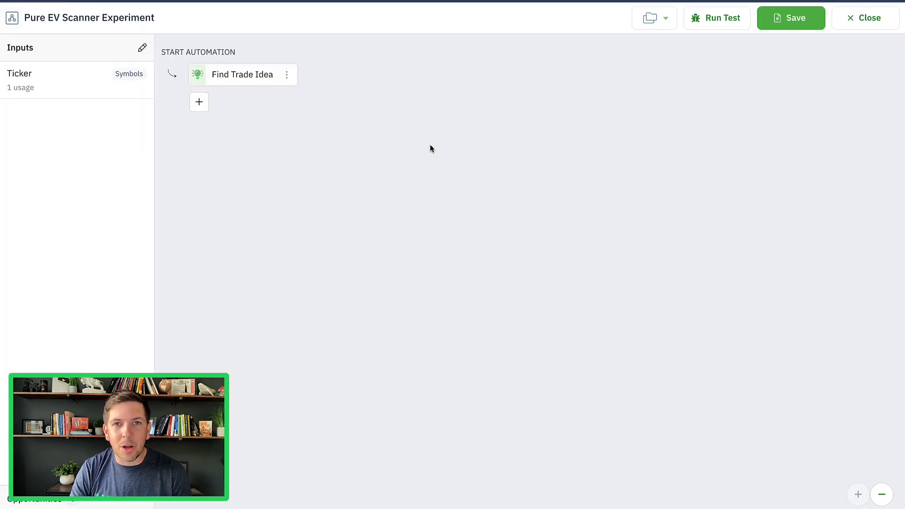
pyautogui.click(255, 79)
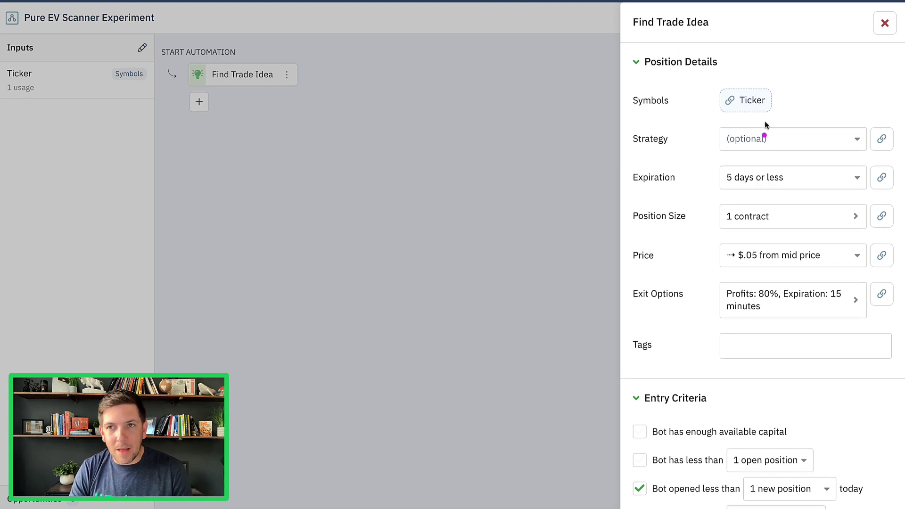
pyautogui.moveTo(792, 118)
pyautogui.mouseDown()
pyautogui.moveTo(734, 115)
pyautogui.moveTo(615, 146)
pyautogui.moveTo(869, 161)
pyautogui.moveTo(840, 112)
pyautogui.moveTo(758, 113)
pyautogui.mouseUp()
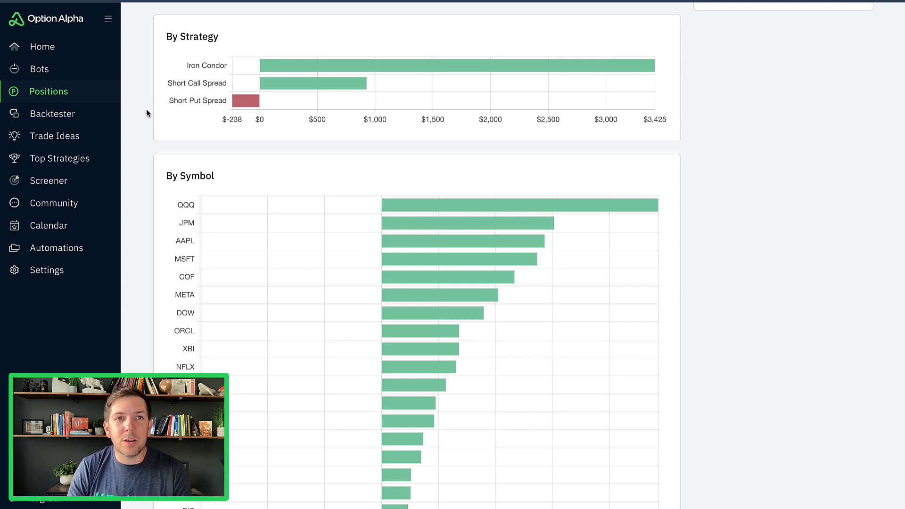
pyautogui.moveTo(312, 69)
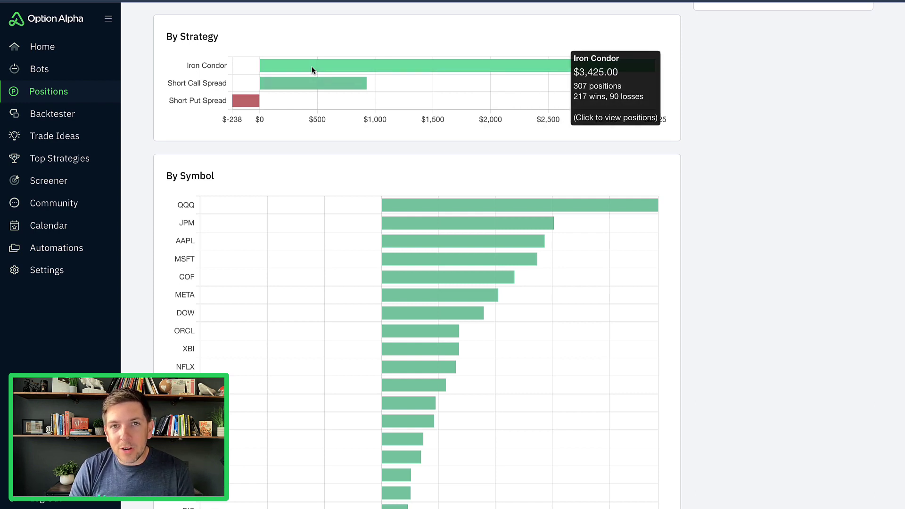
pyautogui.moveTo(307, 89)
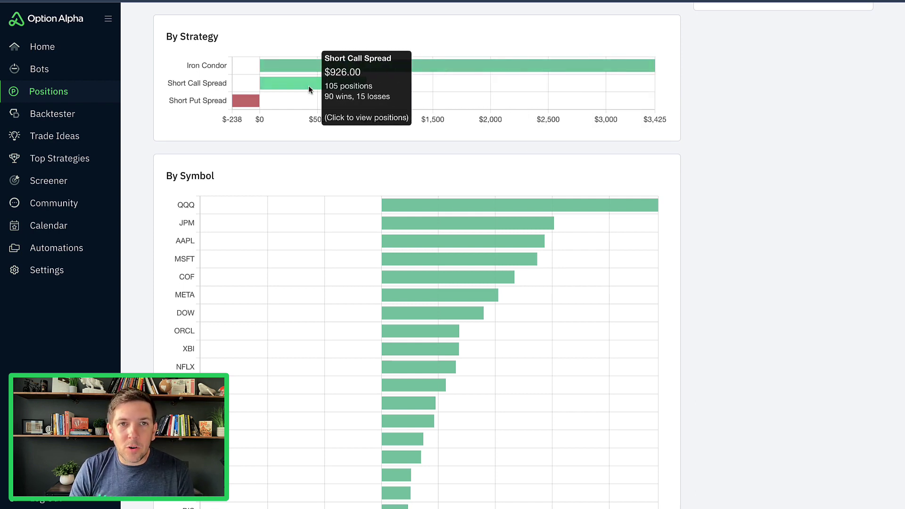
pyautogui.moveTo(250, 104)
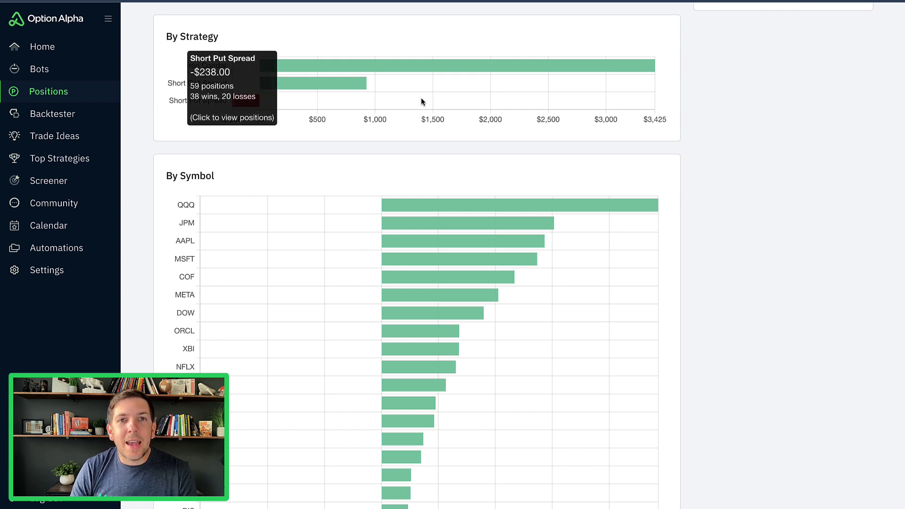
pyautogui.moveTo(499, 69)
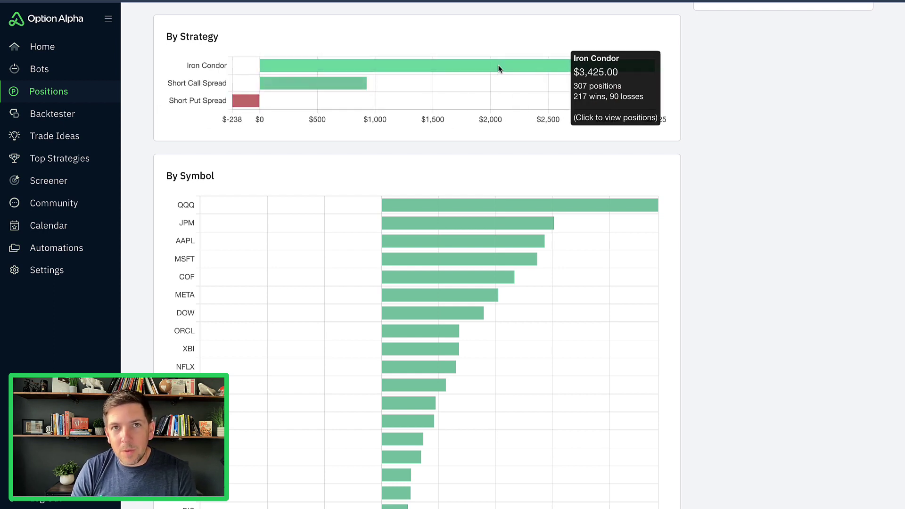
pyautogui.scroll(-2, 147, 141)
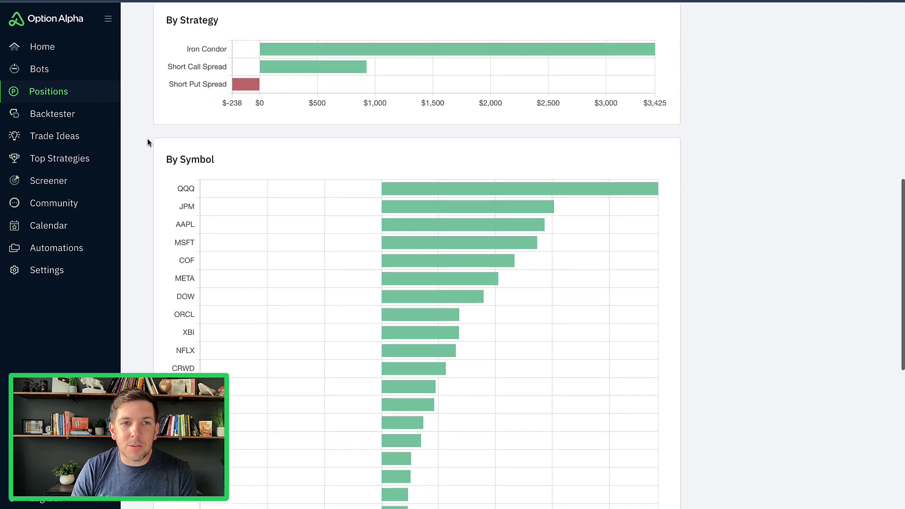
# - List the 11 NVDA positions behind its loss on the by-symbol P/L chart
pyautogui.scroll(-2, 148, 142)
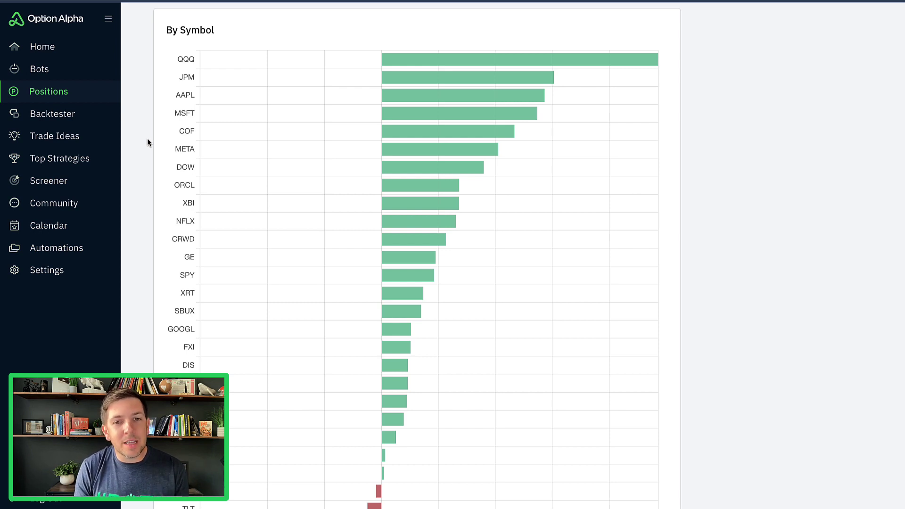
pyautogui.scroll(-1, 147, 142)
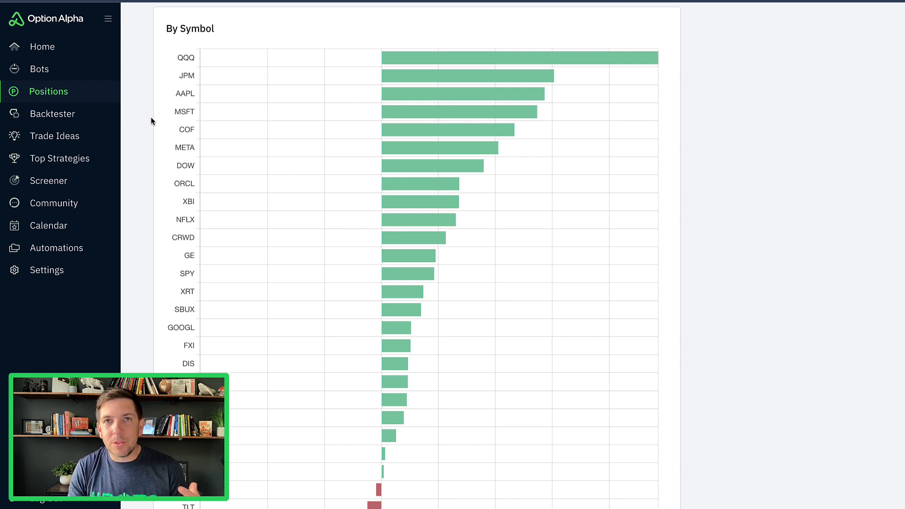
pyautogui.scroll(-3, 151, 121)
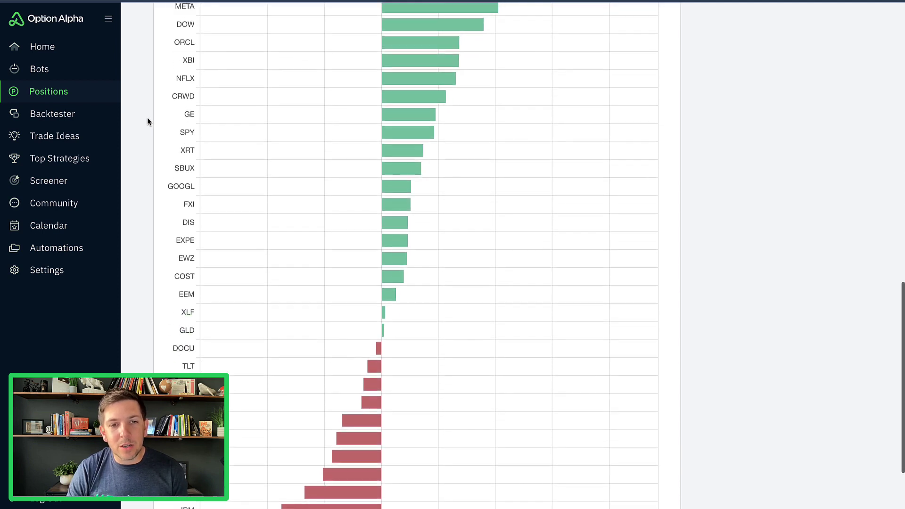
pyautogui.scroll(-2, 147, 122)
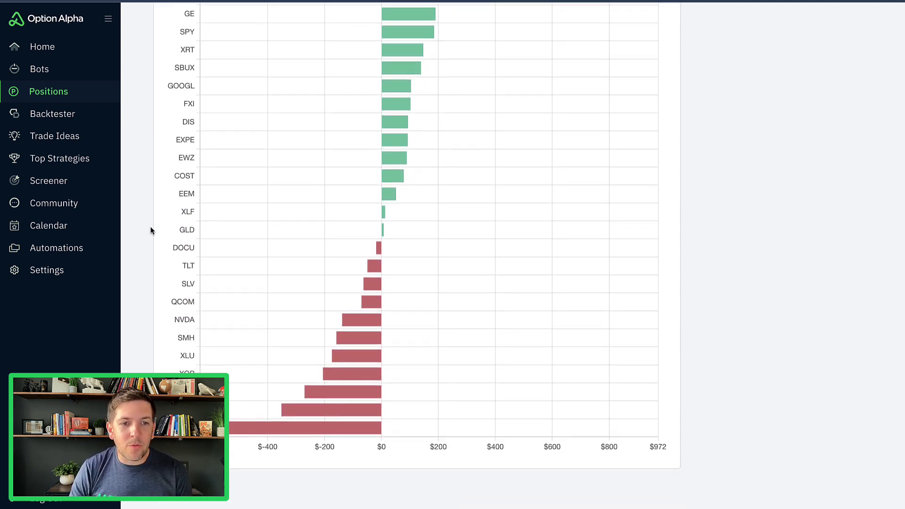
pyautogui.moveTo(247, 430)
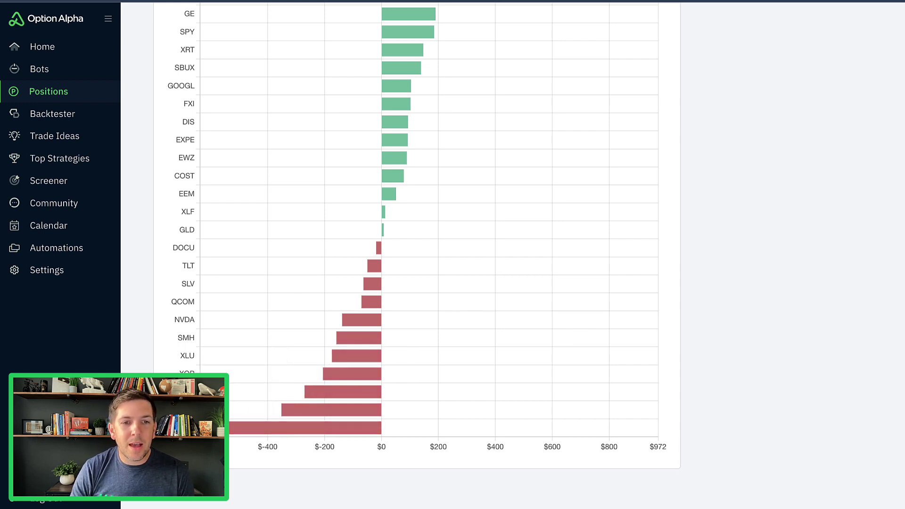
pyautogui.moveTo(312, 380)
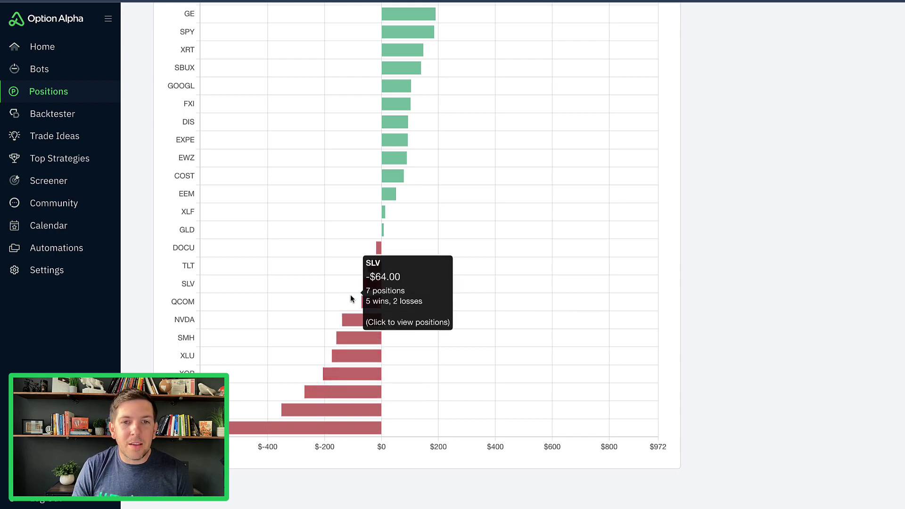
pyautogui.moveTo(362, 322)
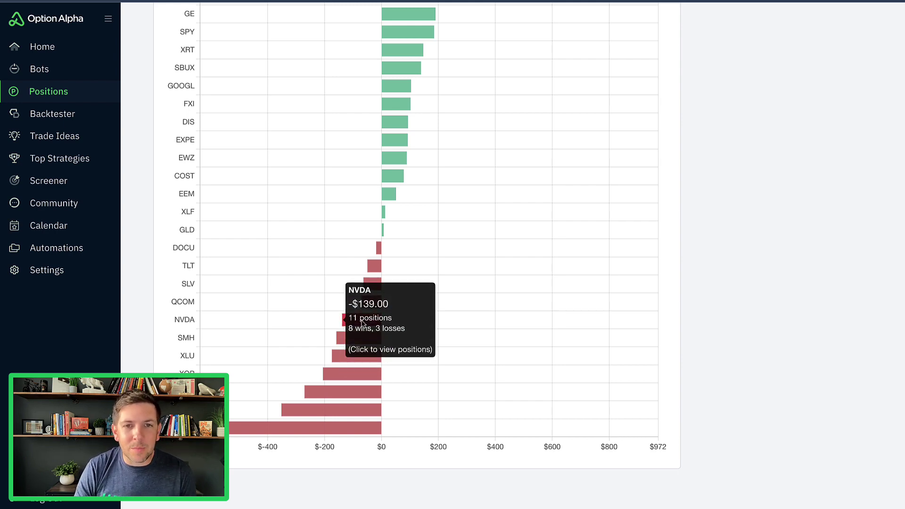
pyautogui.click(362, 323)
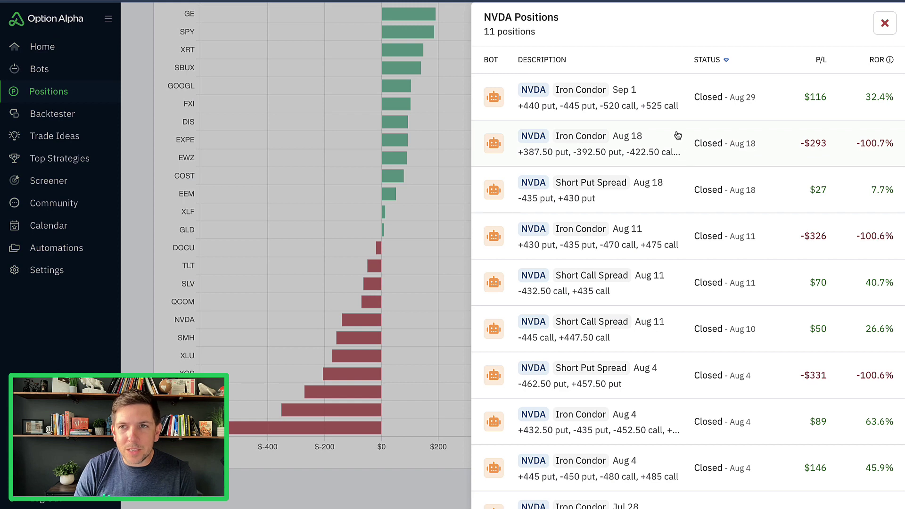
# - Scroll through the NVDA positions, then close the list
pyautogui.scroll(-2, 677, 135)
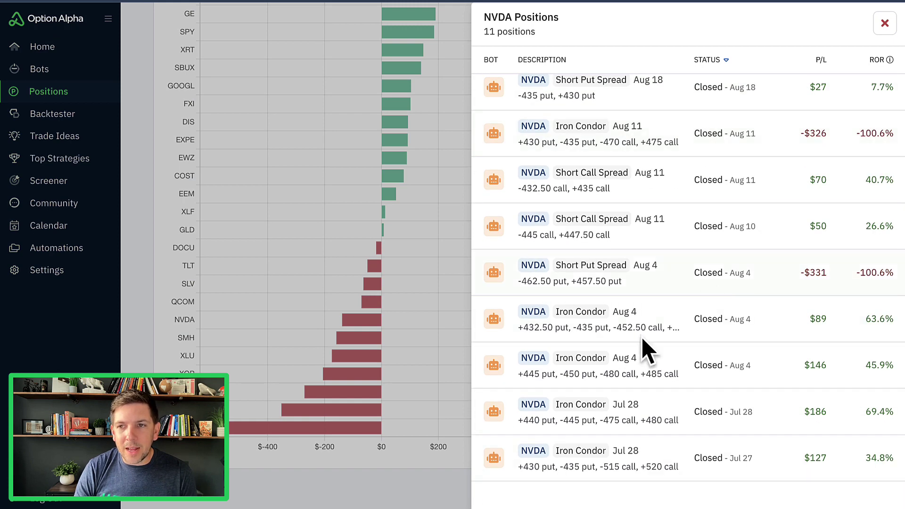
pyautogui.scroll(1, 729, 391)
pyautogui.scroll(1, 729, 392)
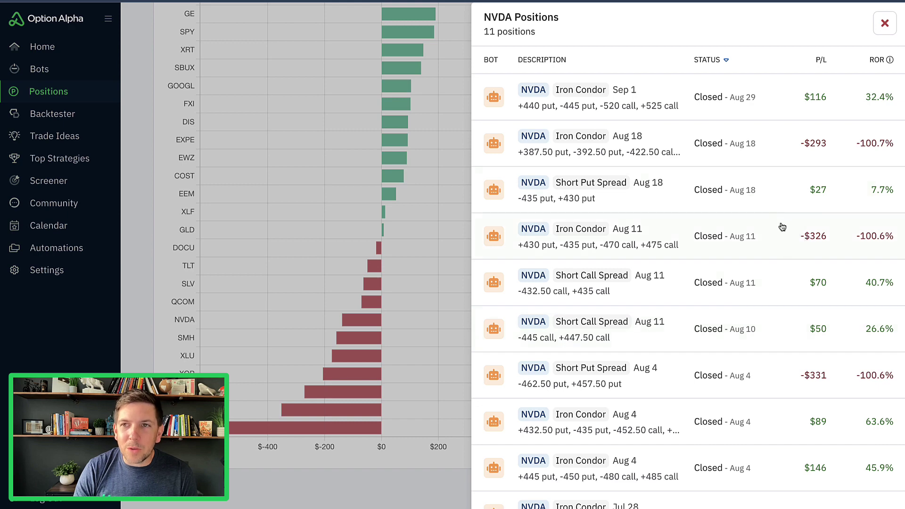
pyautogui.scroll(-2, 768, 224)
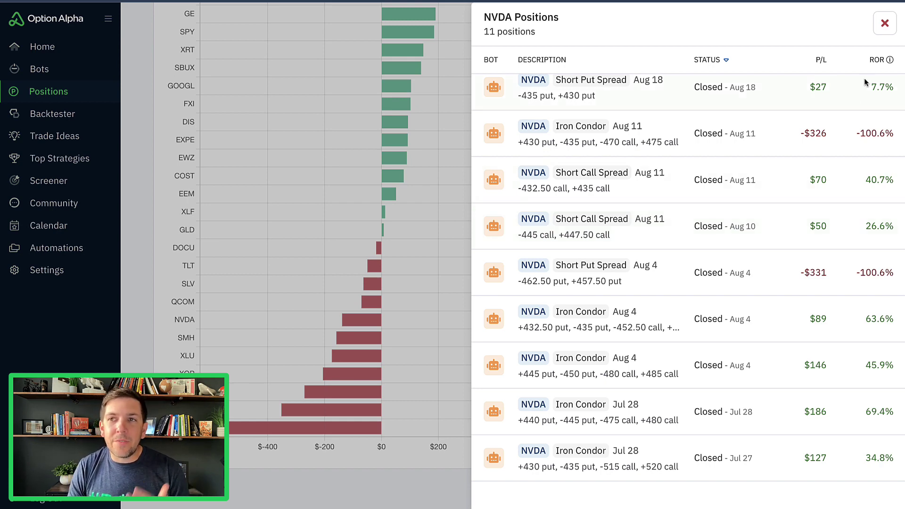
pyautogui.click(882, 21)
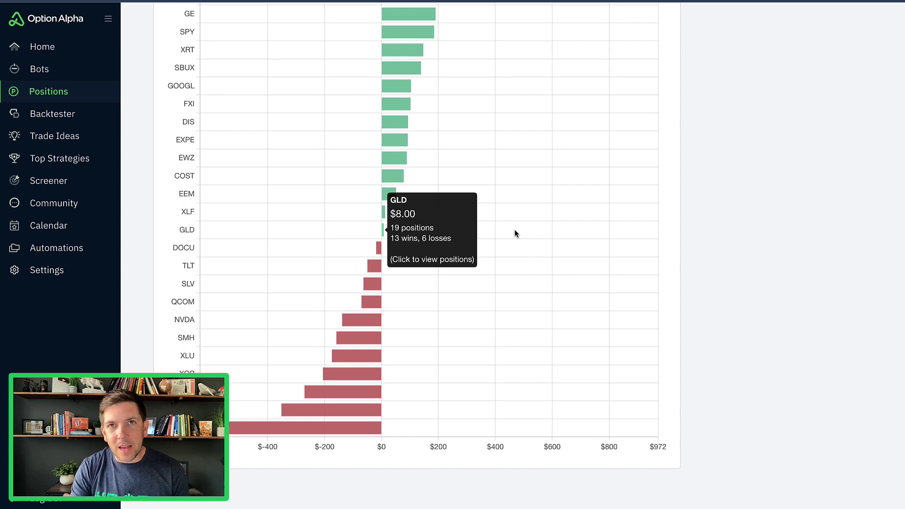
# - Reopen the Pure EV Scanner Experiment's Find Trade Idea settings, showing the 5-days-or-less expiration
pyautogui.scroll(10, 513, 229)
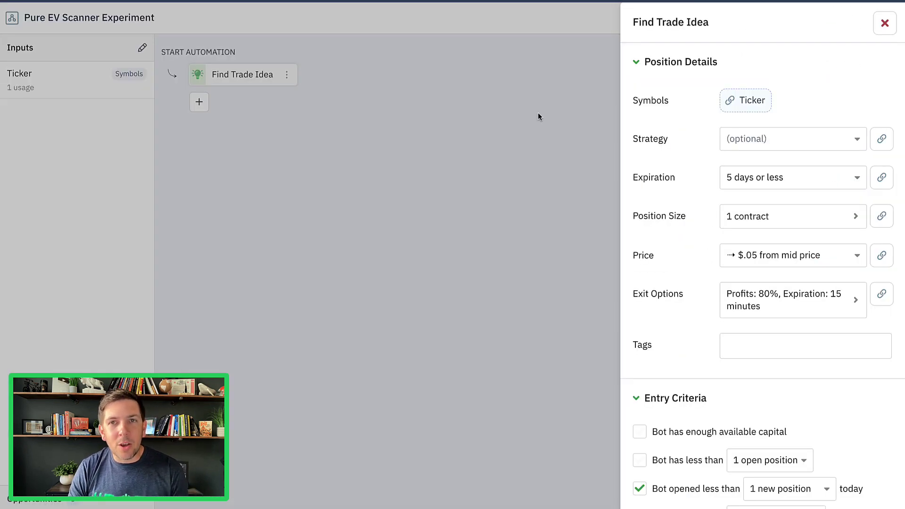
pyautogui.click(881, 23)
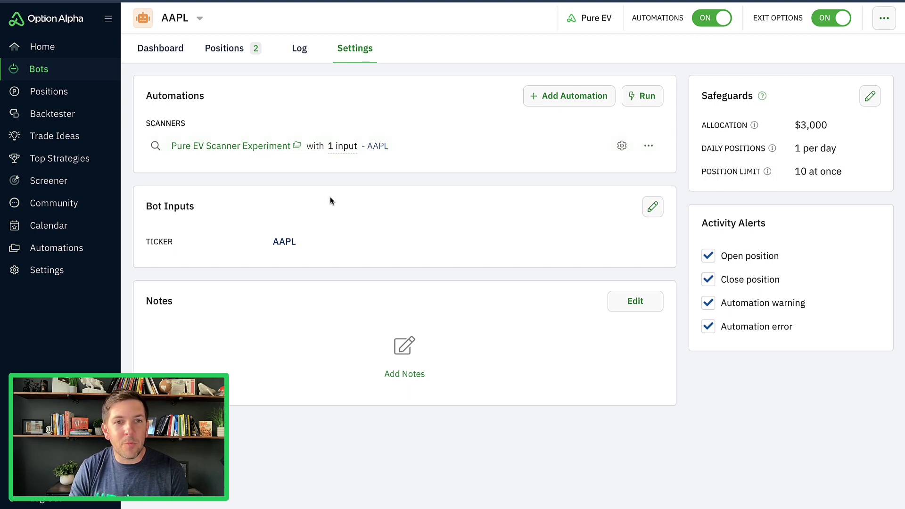
pyautogui.click(452, 156)
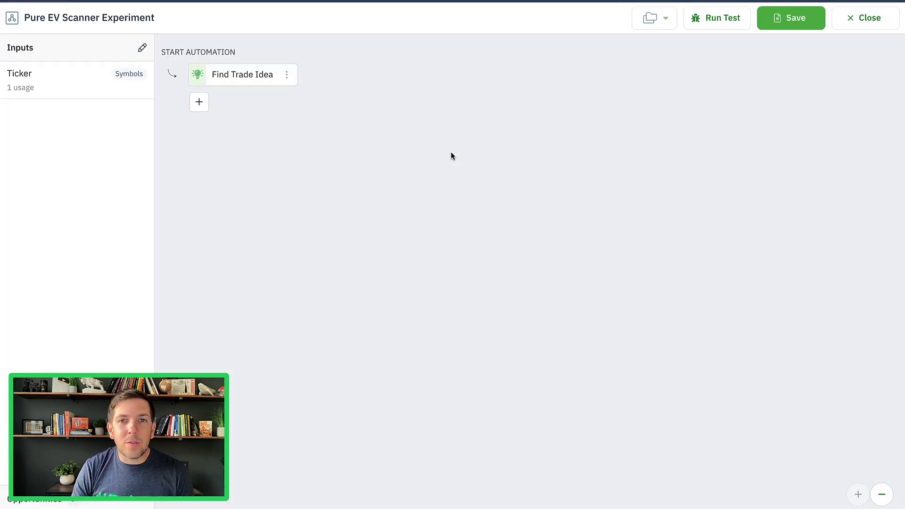
pyautogui.click(250, 77)
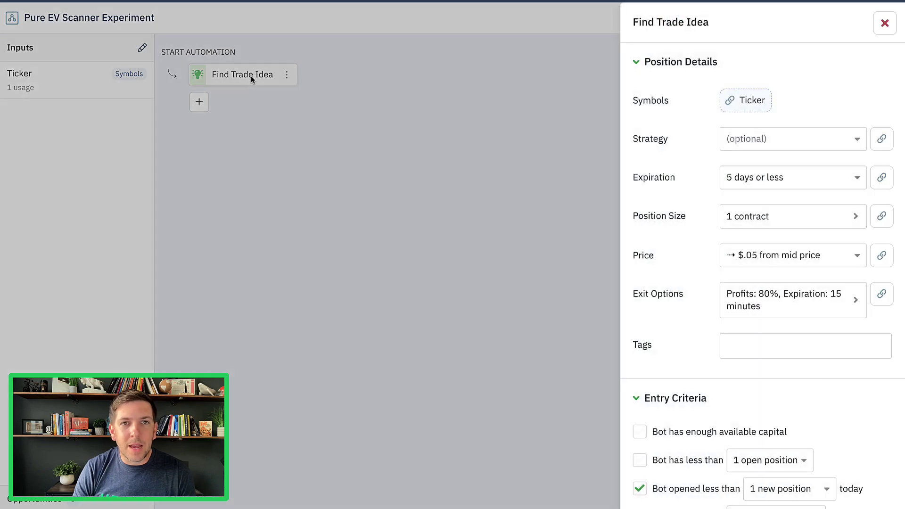
pyautogui.scroll(-3, 687, 108)
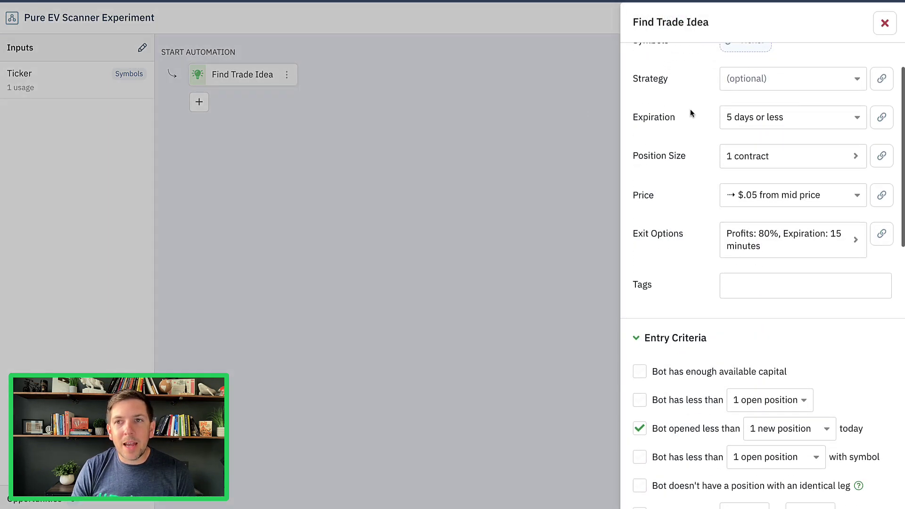
pyautogui.scroll(-1, 757, 123)
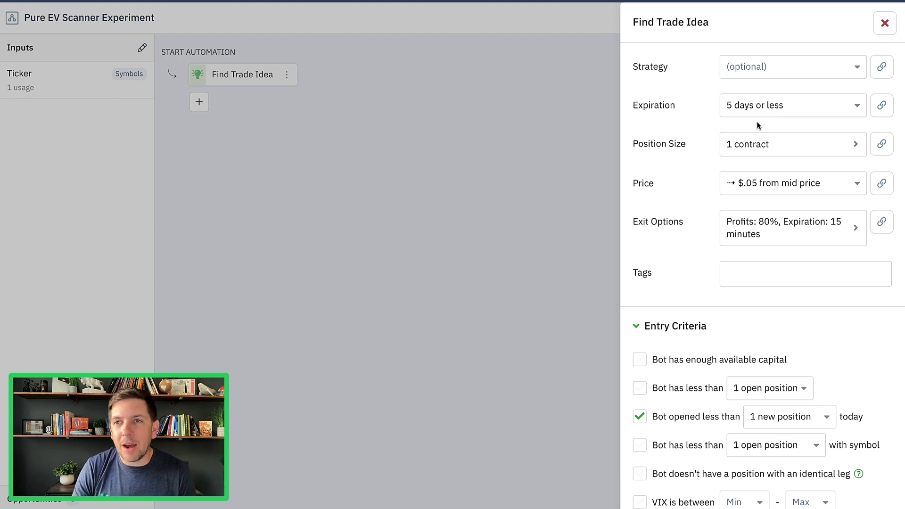
# - Set the Find Trade Idea expiration to minimum 7 and maximum 14 days, and apply
pyautogui.click(794, 111)
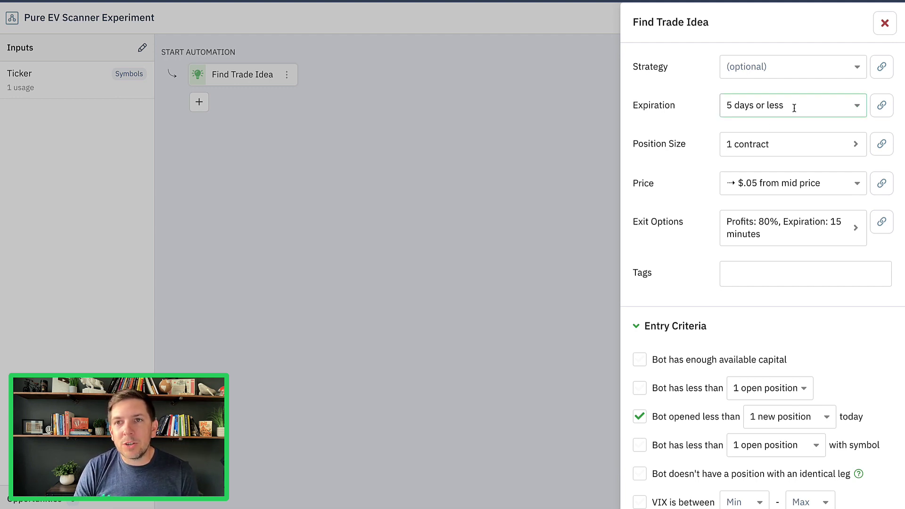
pyautogui.click(765, 139)
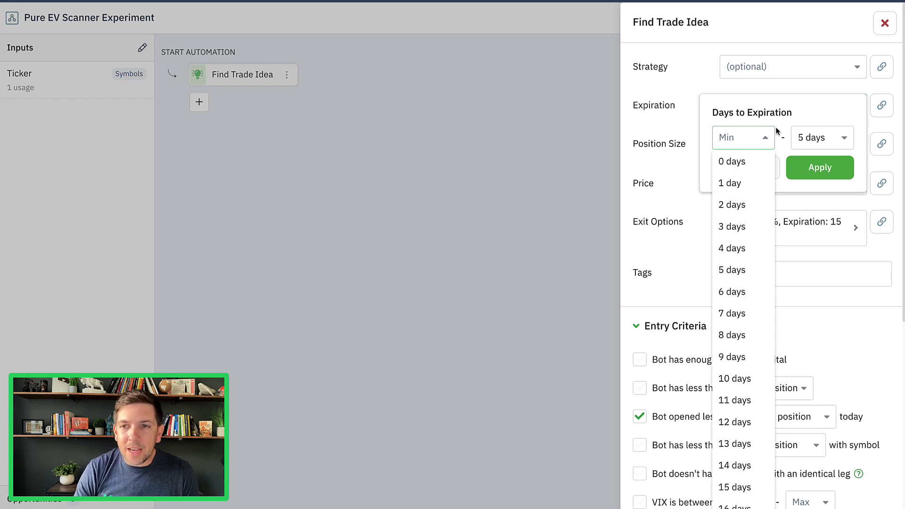
pyautogui.click(748, 314)
pyautogui.click(827, 140)
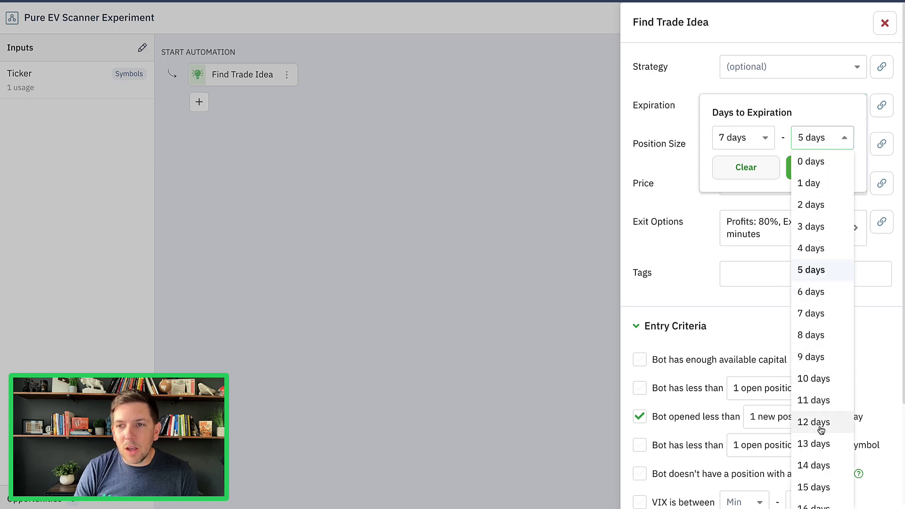
pyautogui.click(822, 444)
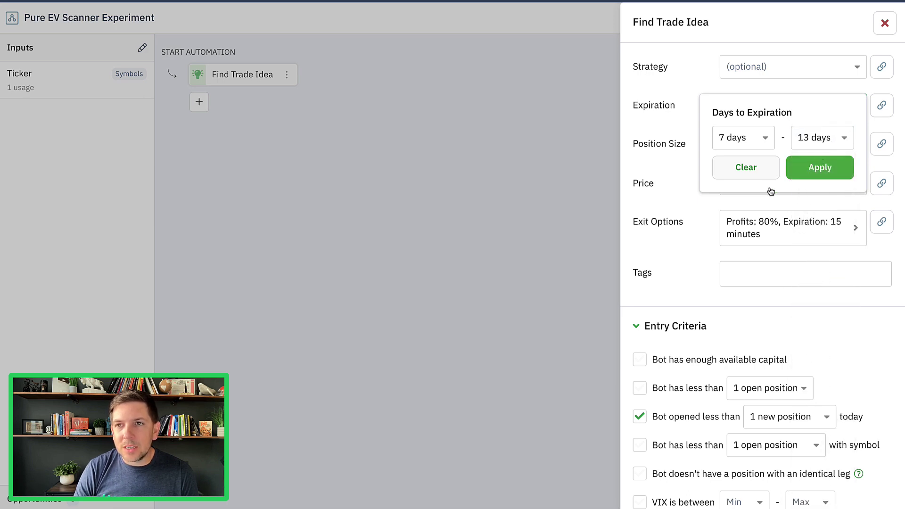
pyautogui.click(820, 140)
pyautogui.click(814, 464)
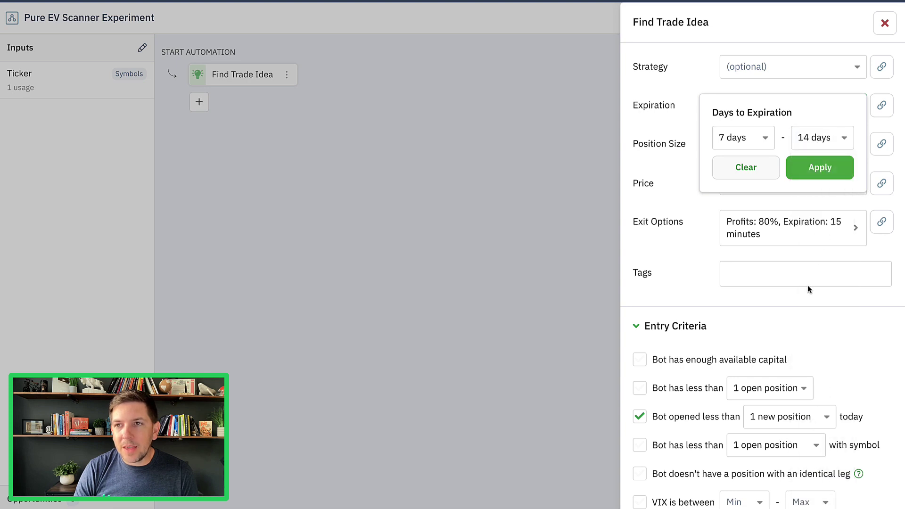
pyautogui.click(821, 168)
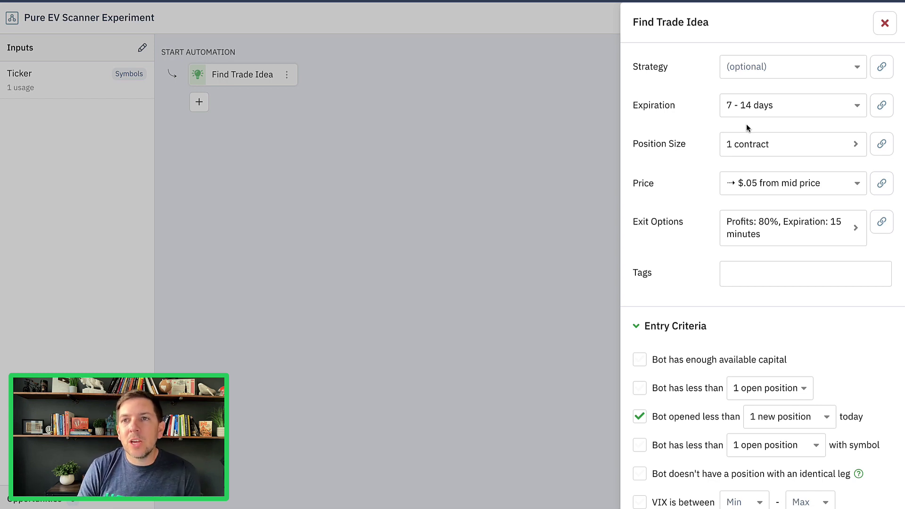
# - Try a 10-day maximum, then revert to 14 and reapply the 7–14 day range
pyautogui.click(774, 117)
pyautogui.click(828, 140)
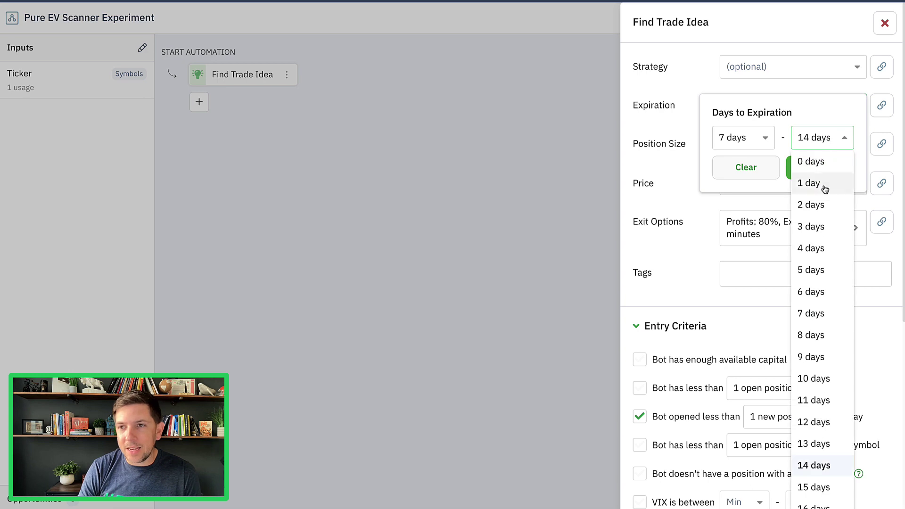
pyautogui.click(812, 376)
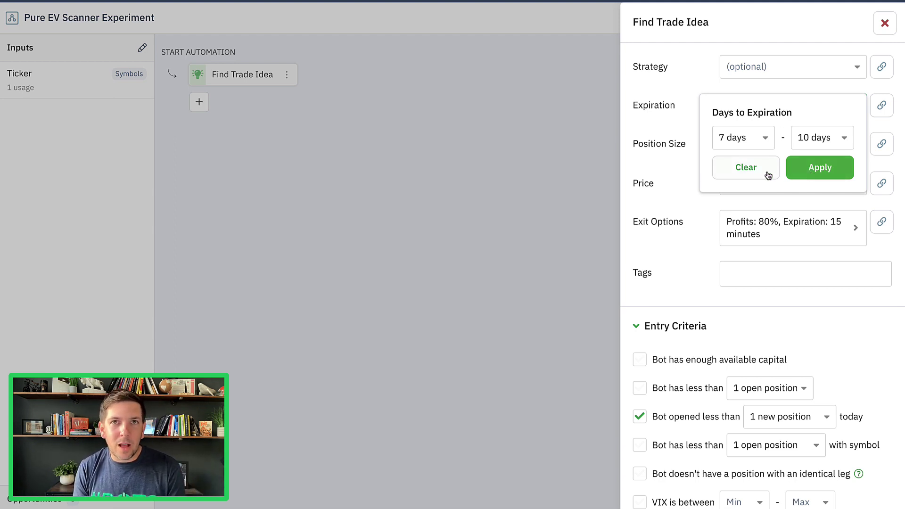
pyautogui.click(818, 144)
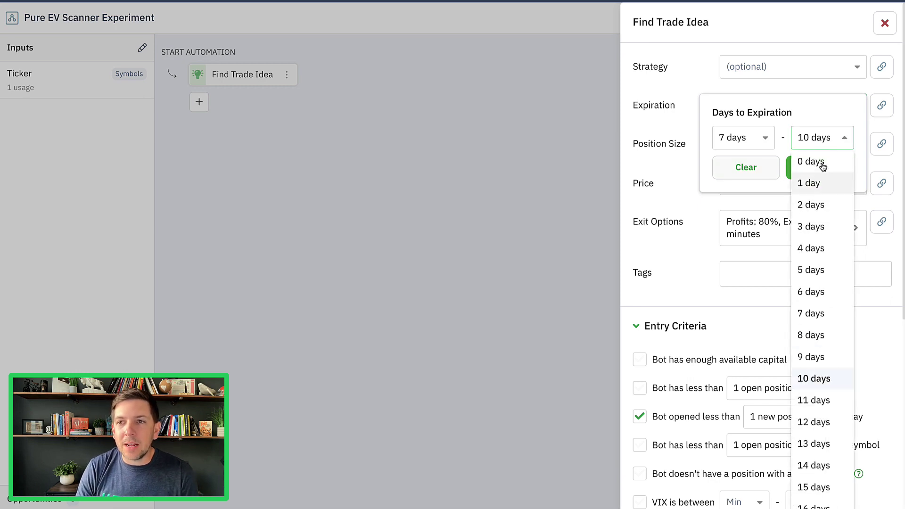
pyautogui.click(814, 465)
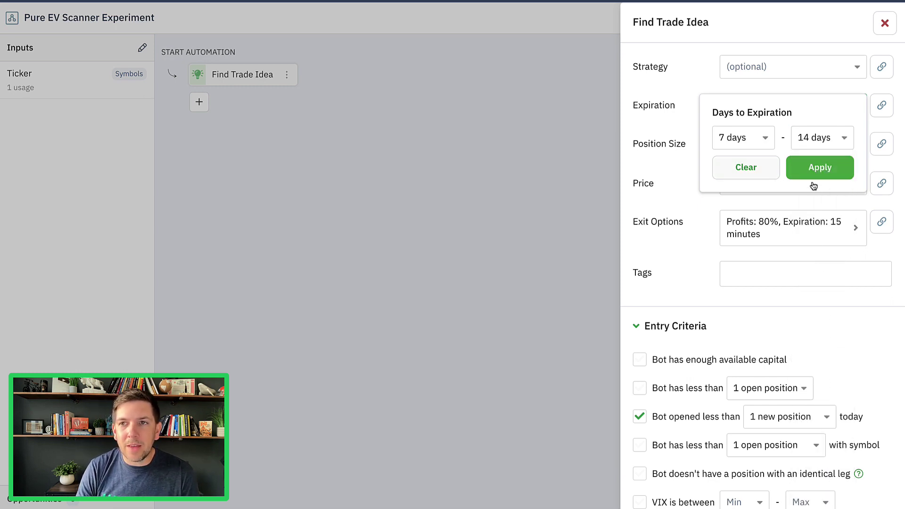
pyautogui.click(813, 174)
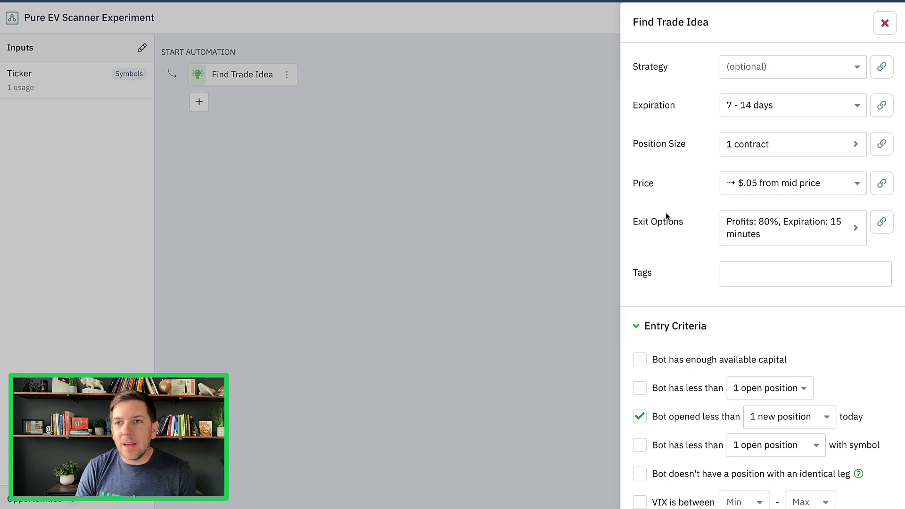
# - Raise the SmartPricing slippage from $.05 to $.07 off mid price and save
pyautogui.scroll(-1, 688, 188)
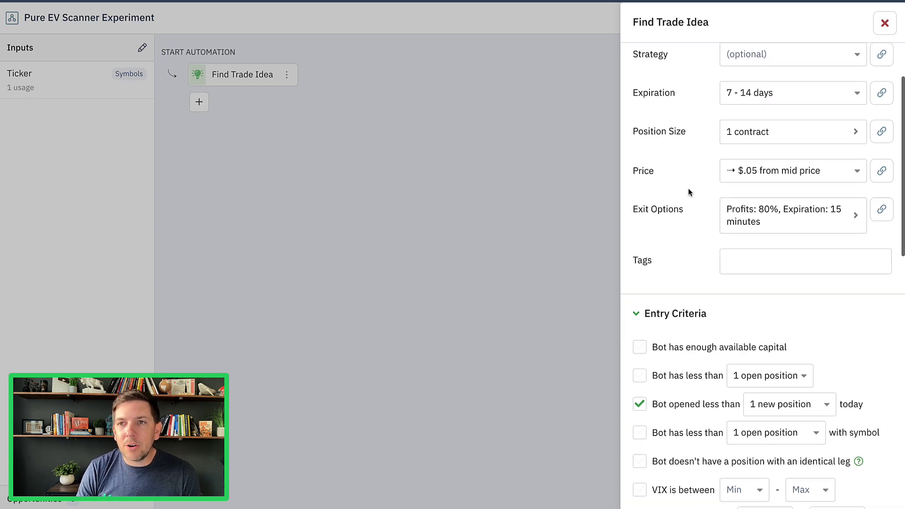
pyautogui.click(782, 172)
pyautogui.click(408, 250)
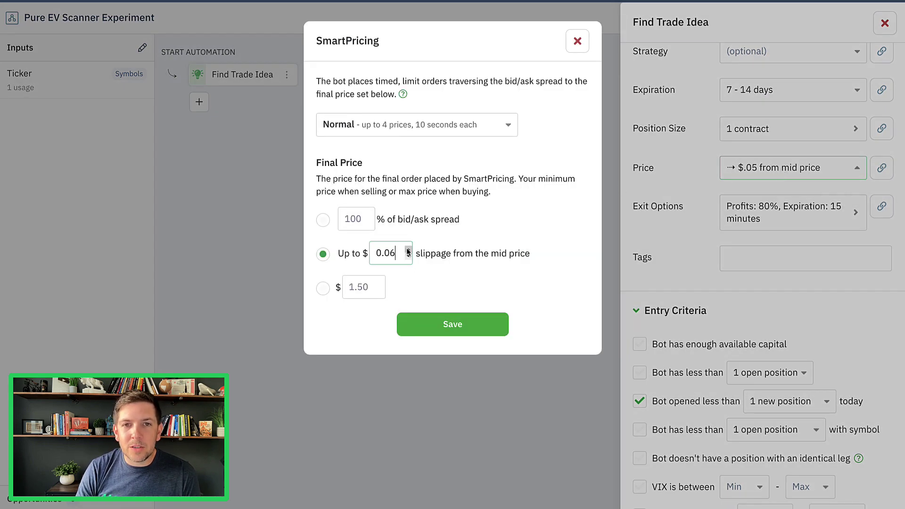
pyautogui.click(408, 250)
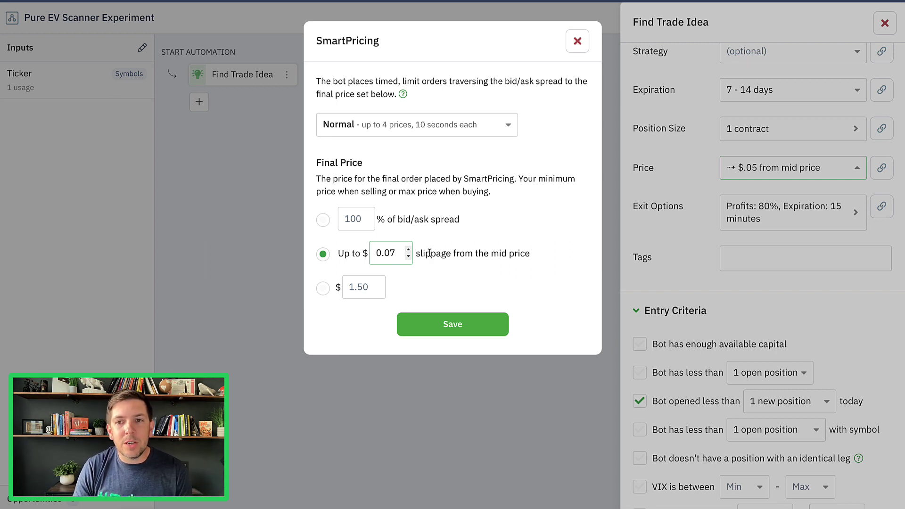
pyautogui.click(435, 325)
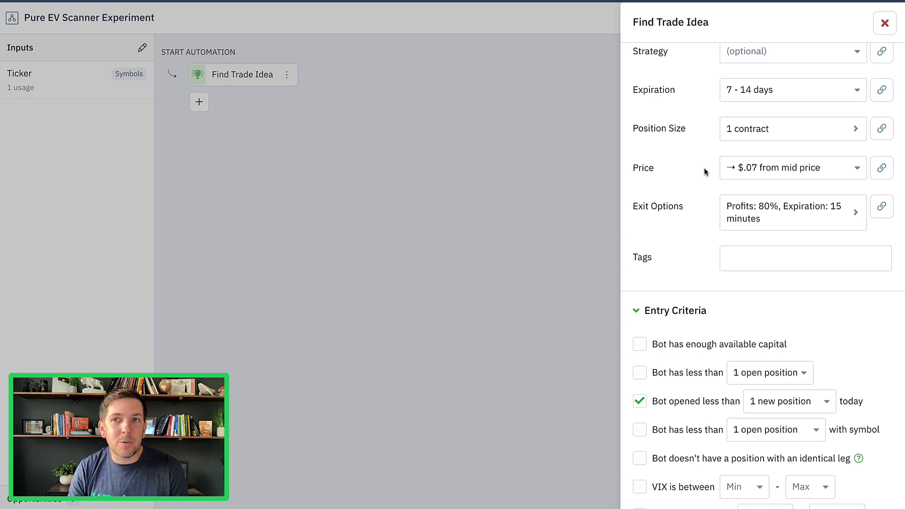
# - Review the Find Trade Idea criteria: EV above $0, over 70% profit probability, max loss under $500
pyautogui.scroll(-5, 705, 172)
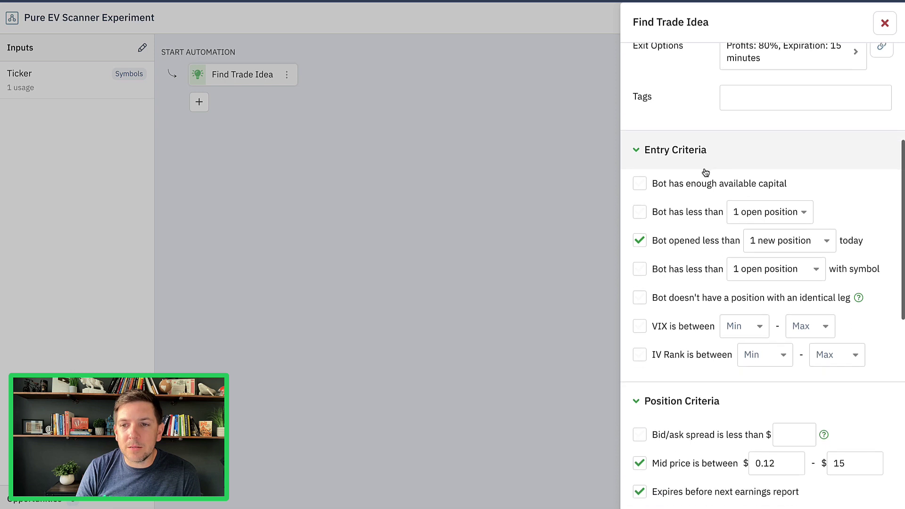
pyautogui.scroll(-9, 705, 171)
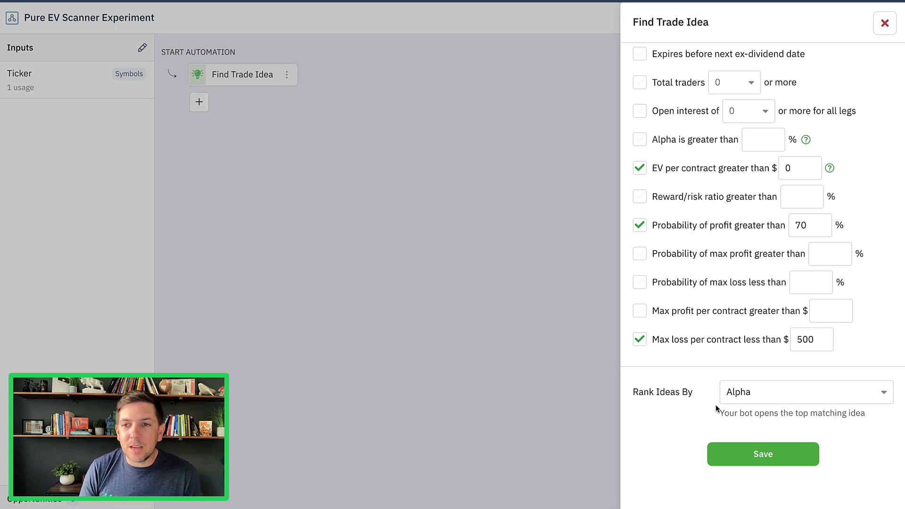
# - Save the Find Trade Idea and scanner automation, then view the AAPL bot's dashboard
pyautogui.click(731, 452)
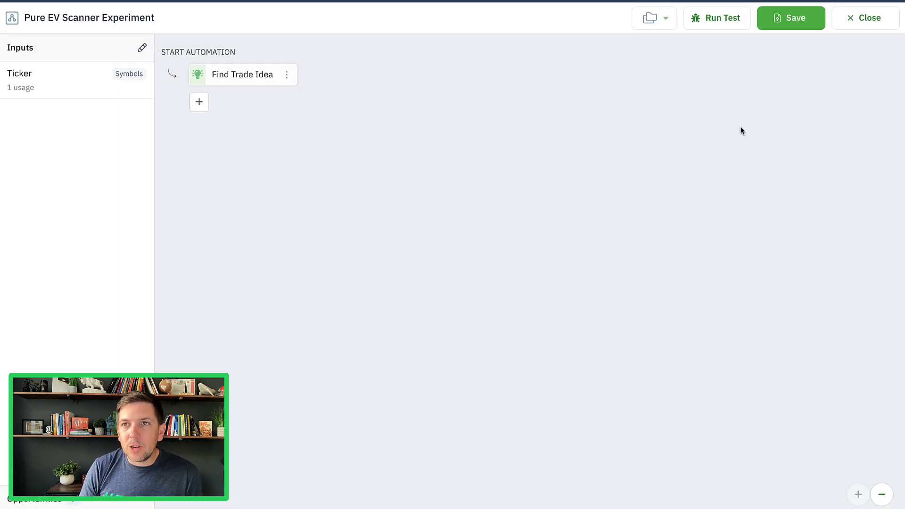
pyautogui.click(793, 23)
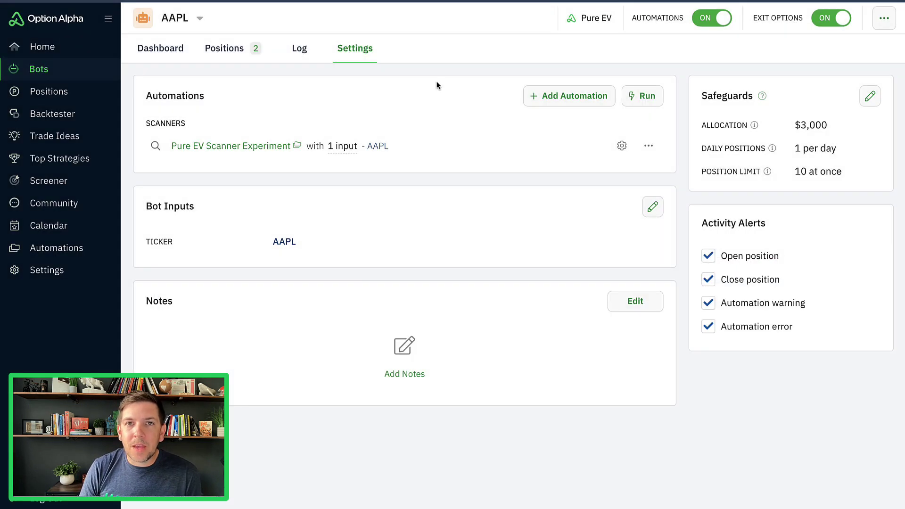
pyautogui.click(172, 52)
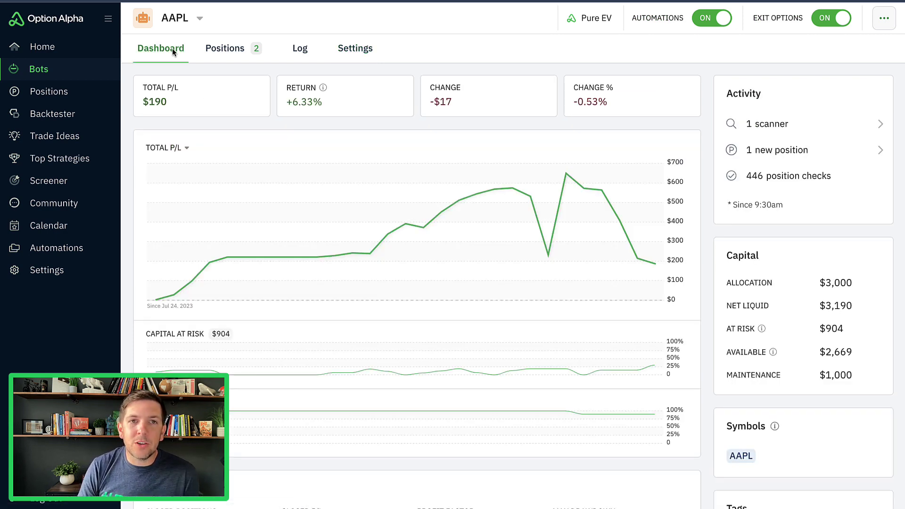